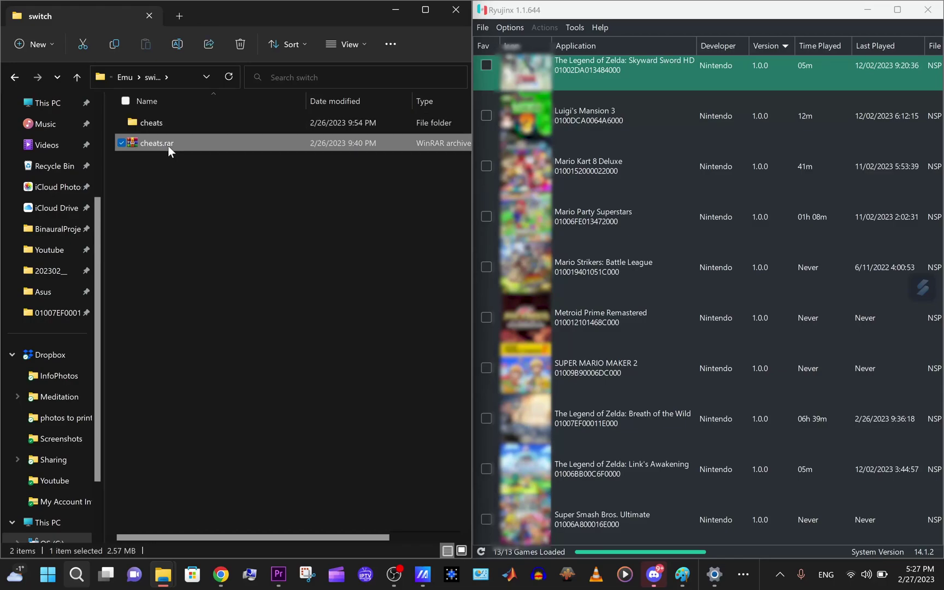
Extract cheats.rar with WinRAR to C:\Emu\switch\cheats\, replacing all existing cheat files.
drag(169, 146, 178, 170)
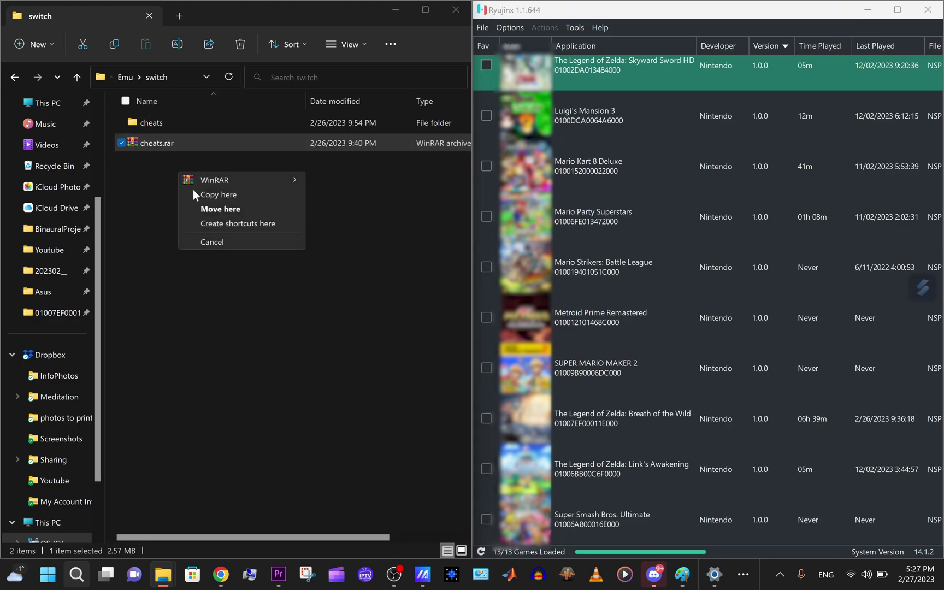
mouse_move(232, 181)
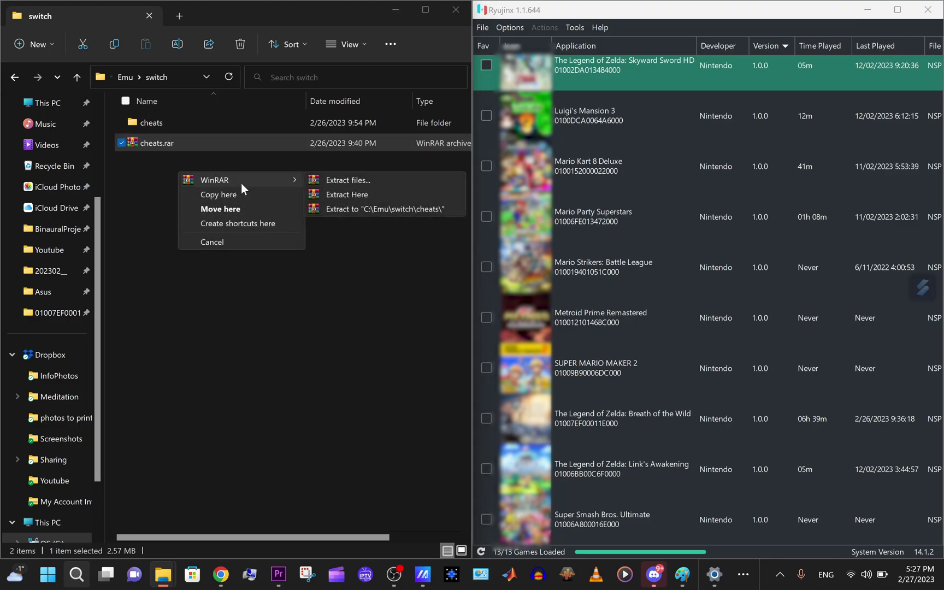
click(378, 208)
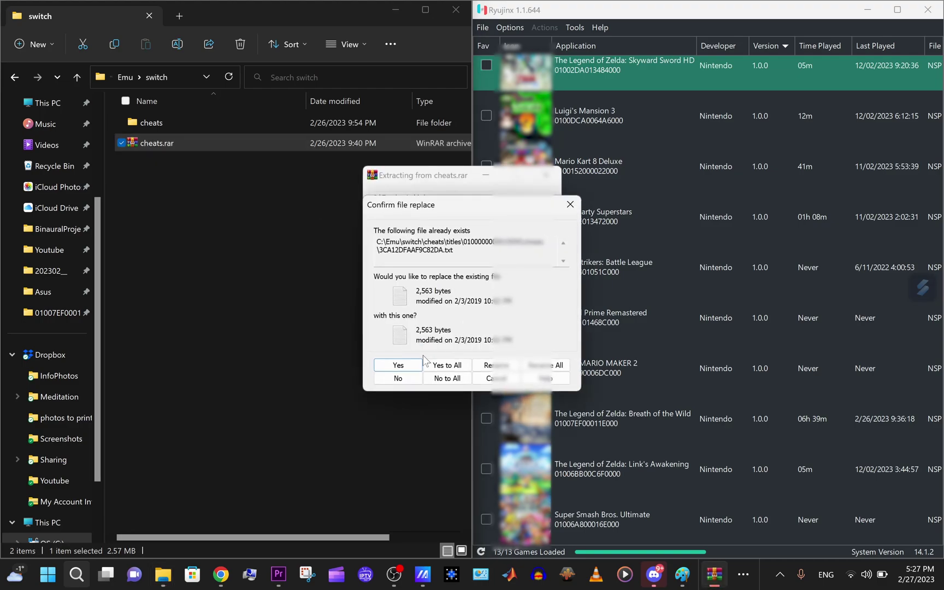
click(446, 369)
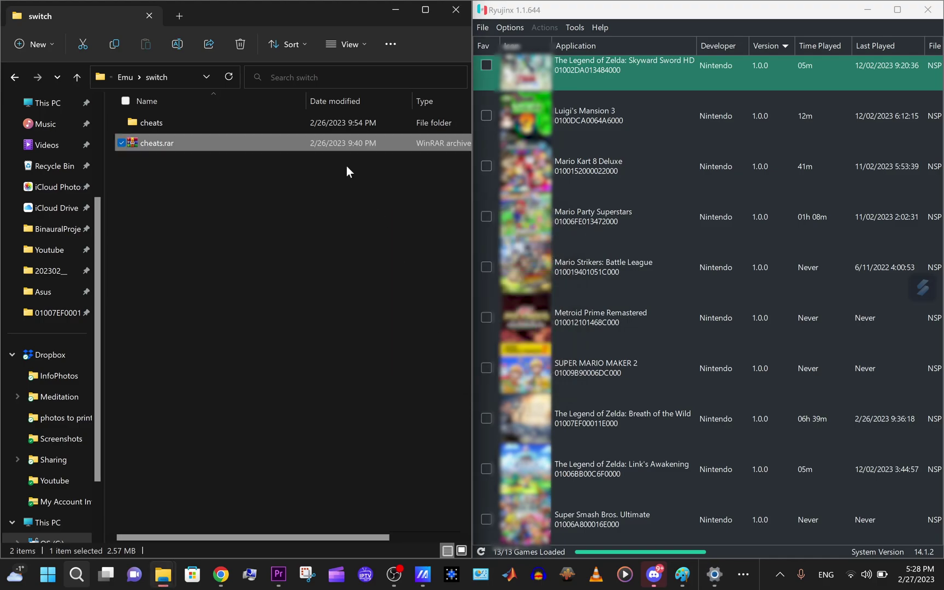
Open cheats\titles and look up Breath of the Wild's title ID.
double_click(156, 127)
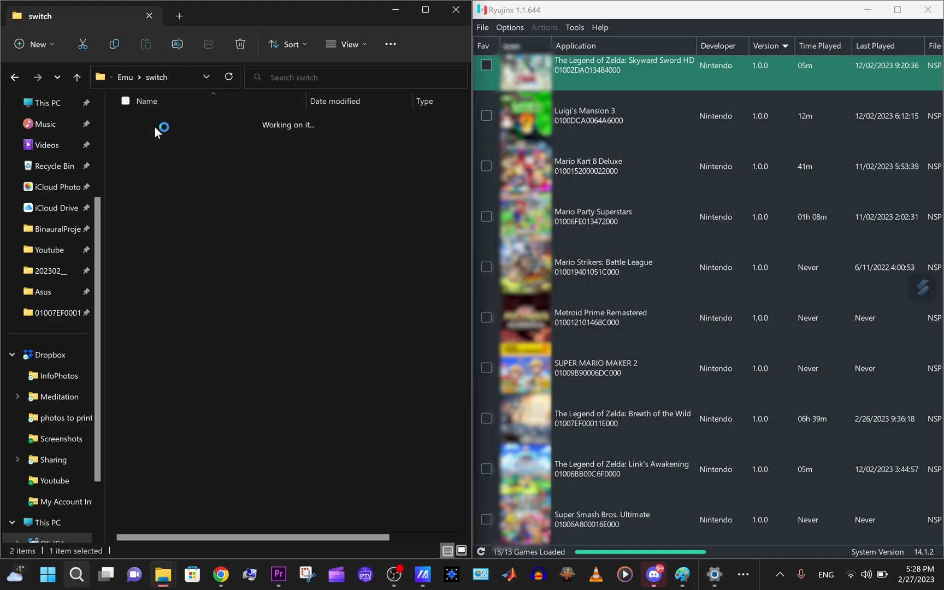
double_click(155, 126)
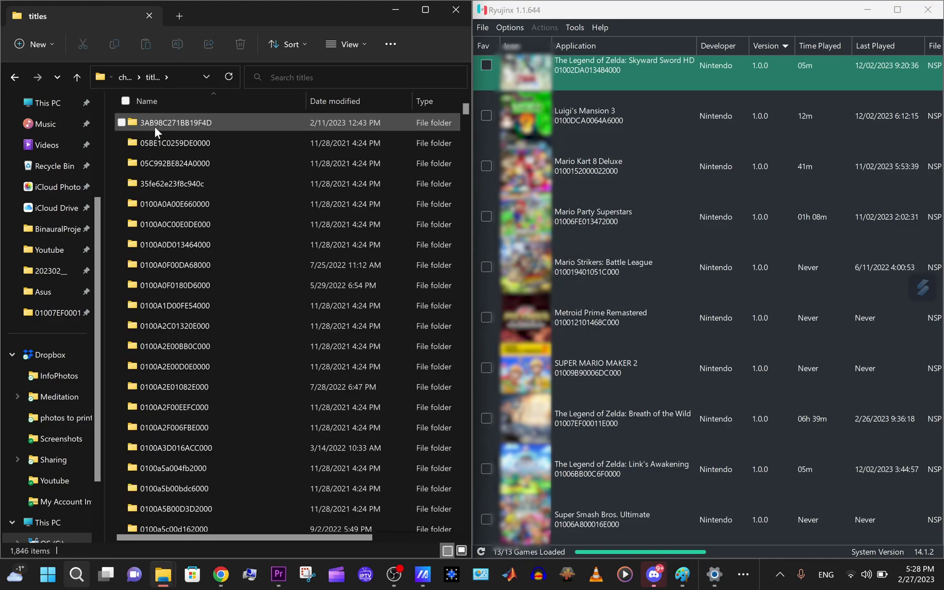
click(306, 77)
text(01007)
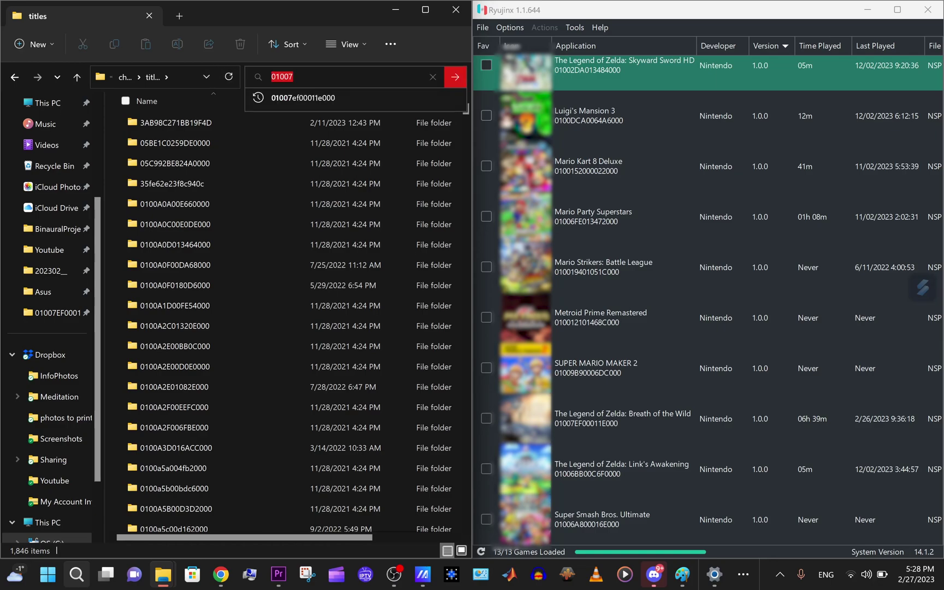
key(End)
click(572, 422)
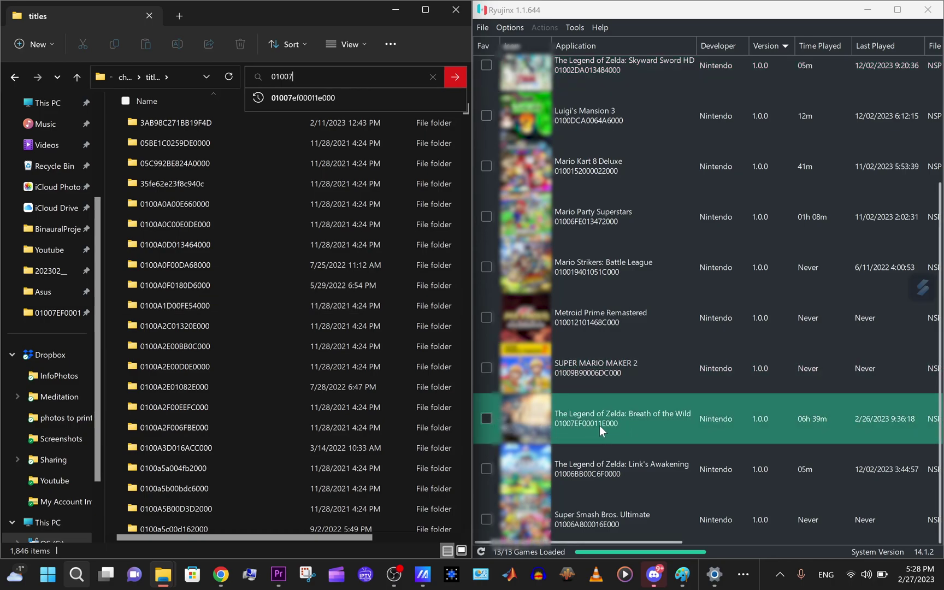
click(525, 318)
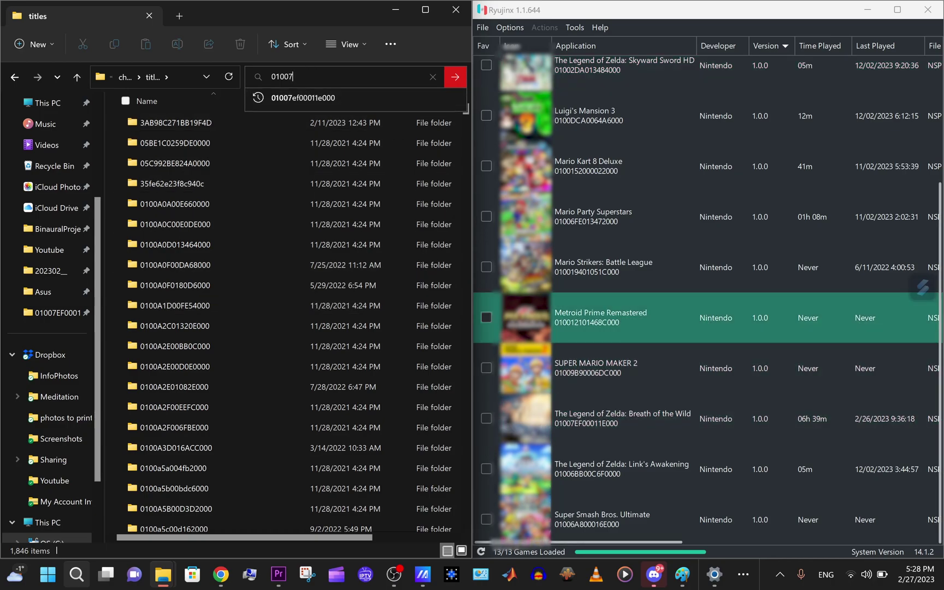
Search for 01007ef00011e000 and open that title folder's cheats subfolder.
click(301, 98)
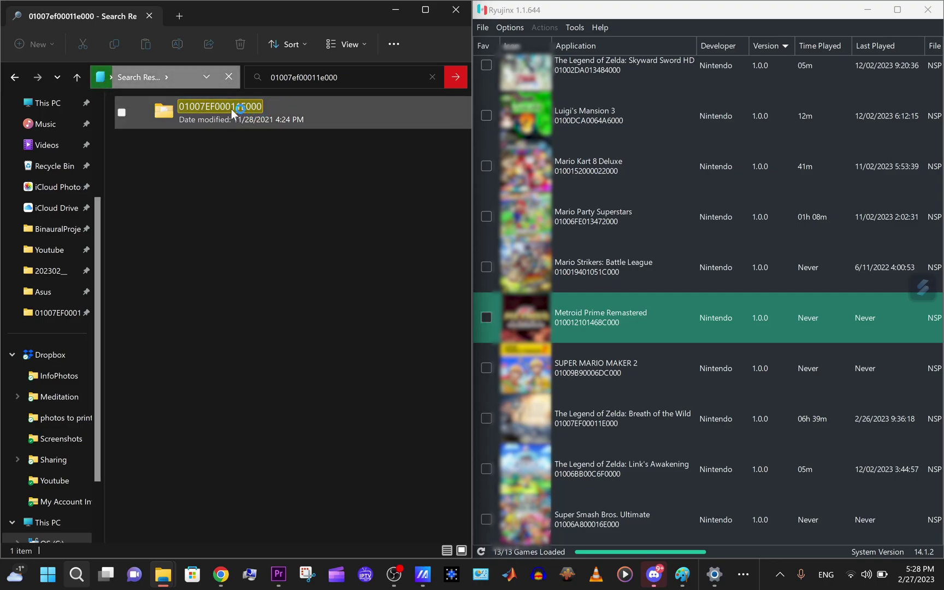
double_click(231, 108)
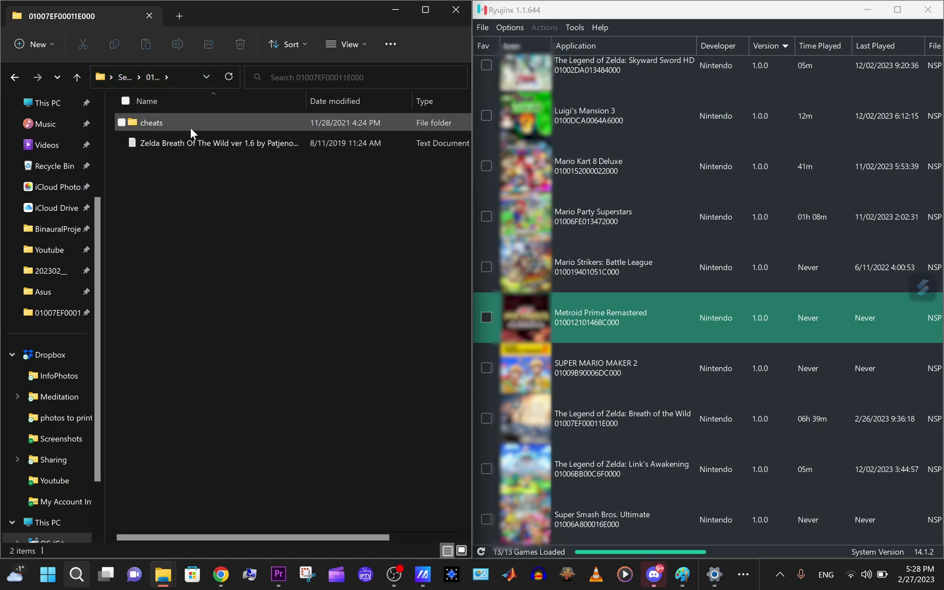
mouse_move(190, 128)
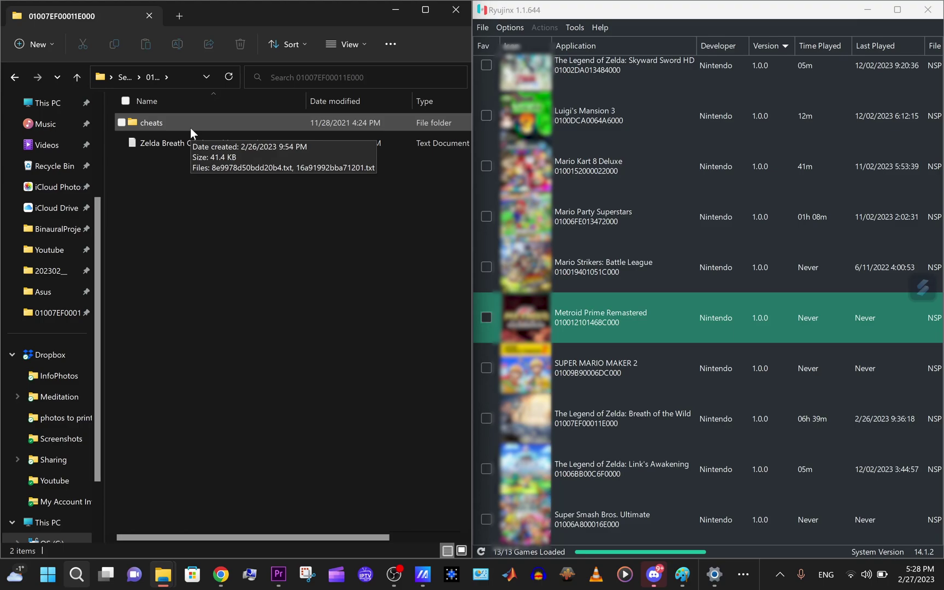
click(190, 128)
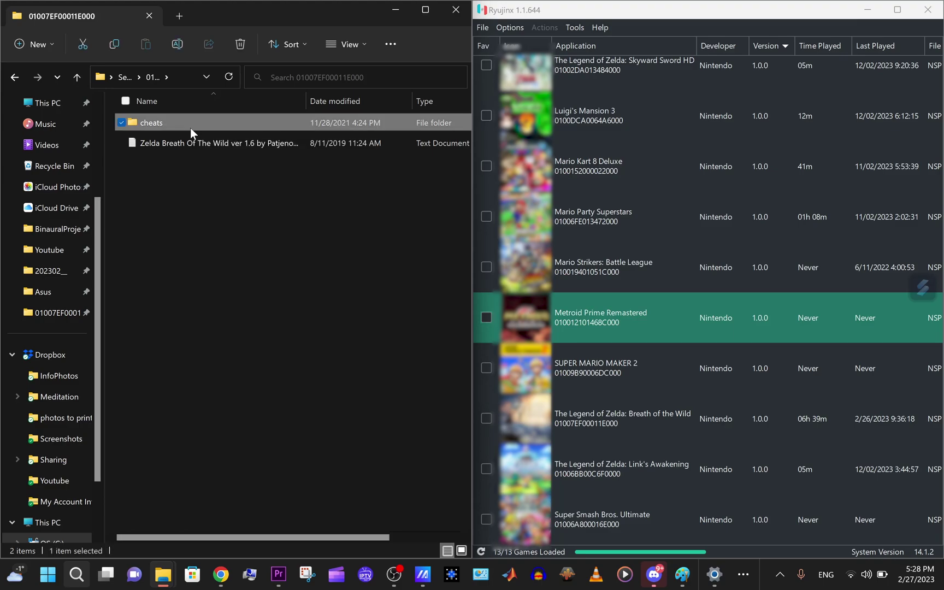
double_click(190, 128)
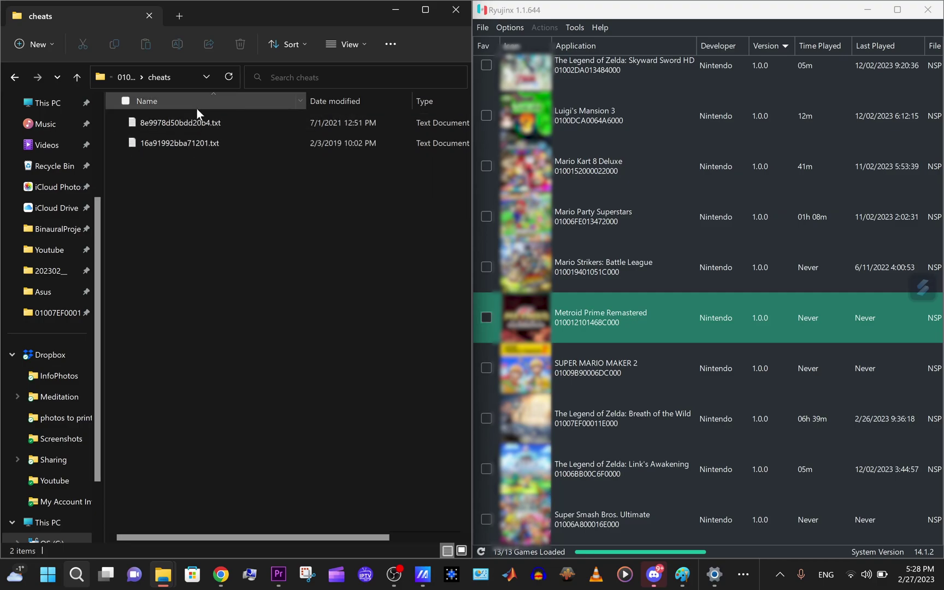
Extract Breath of the Wild's ExeFS into the extract folder on Data (D:) and confirm completion.
click(648, 419)
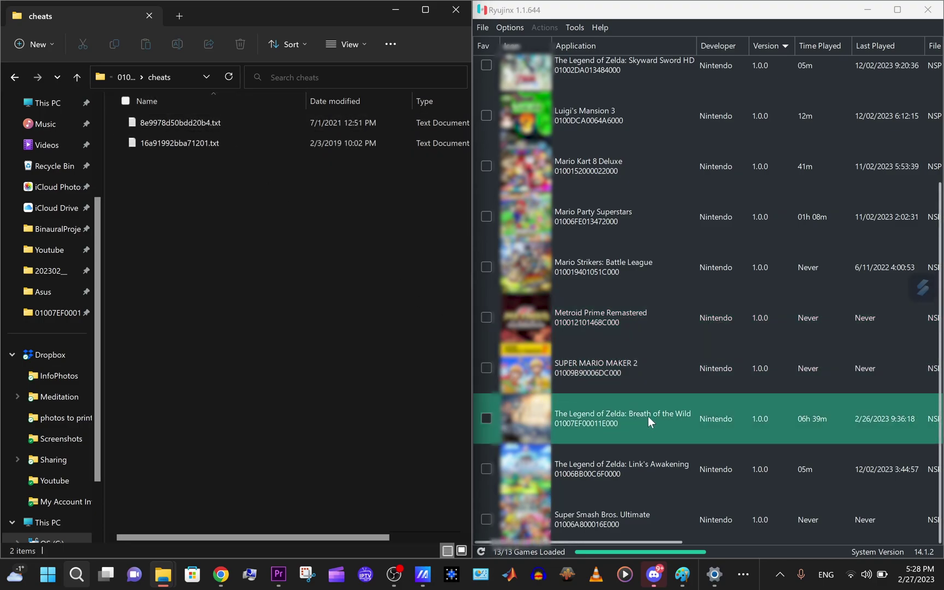
right_click(593, 430)
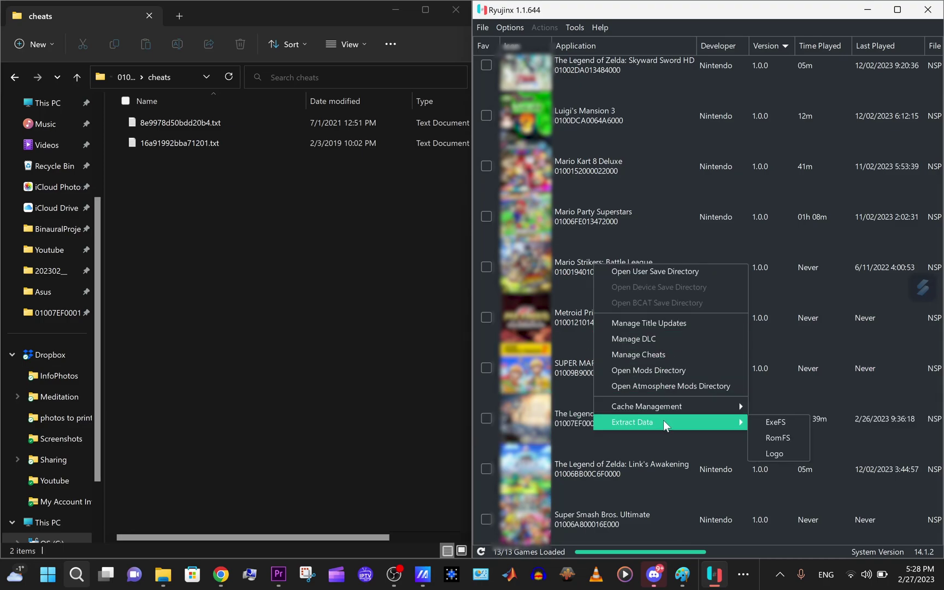
mouse_move(742, 422)
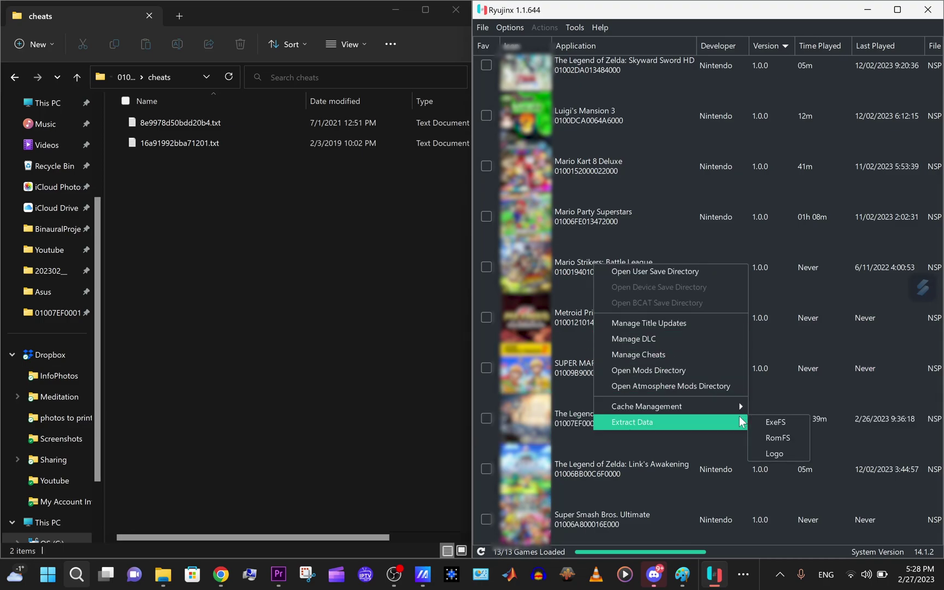
click(777, 425)
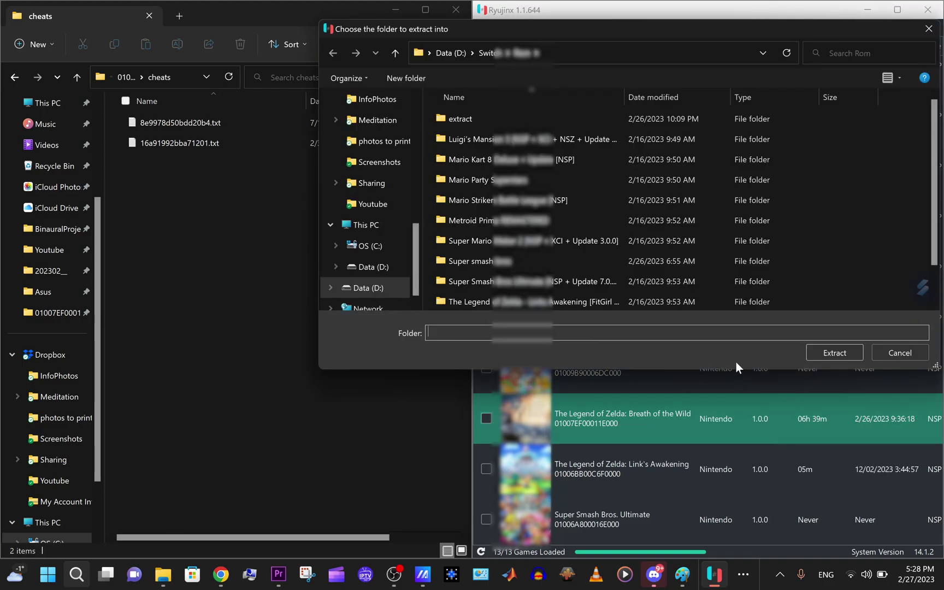
double_click(500, 119)
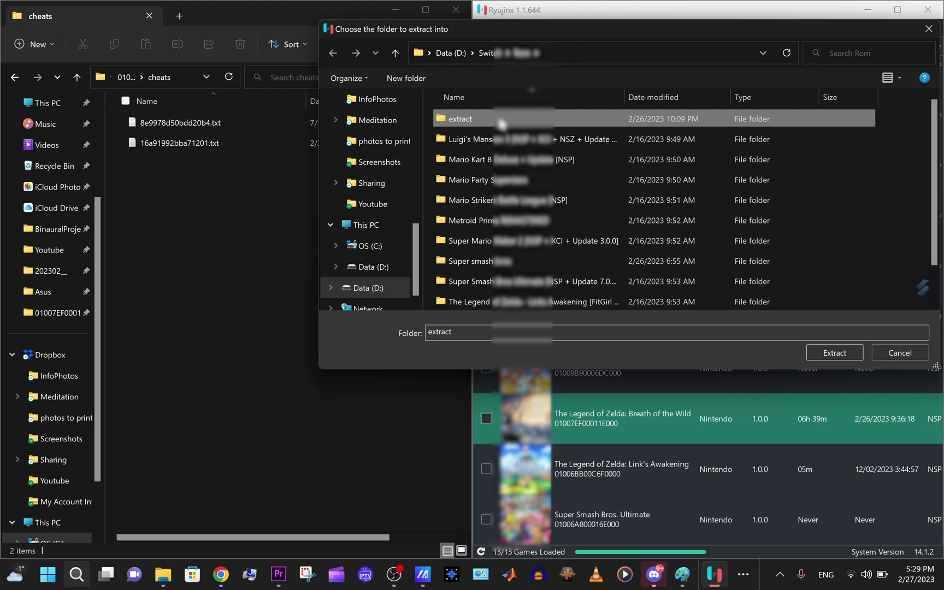
click(820, 352)
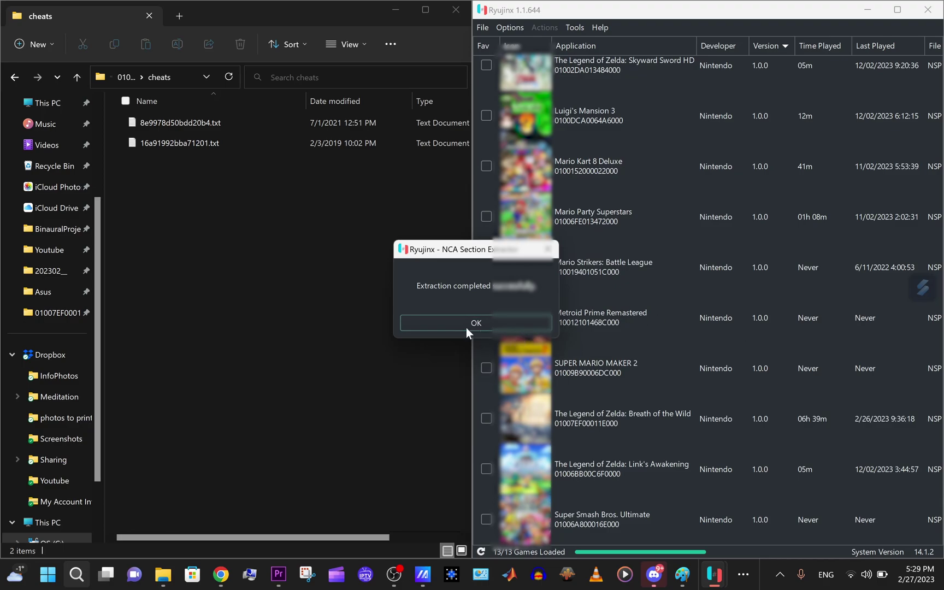
click(455, 325)
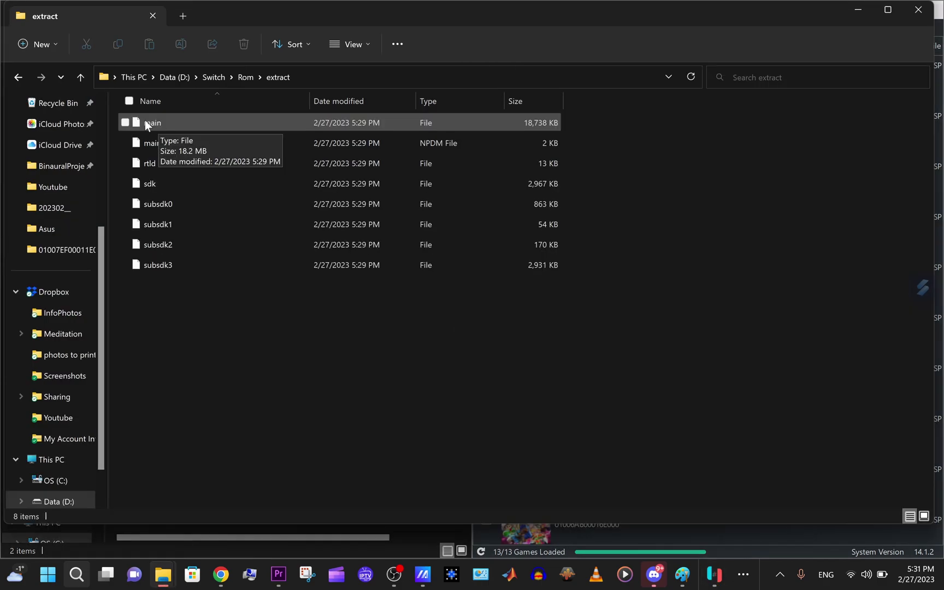
Bring up the Open with app chooser for the extracted main file.
right_click(144, 121)
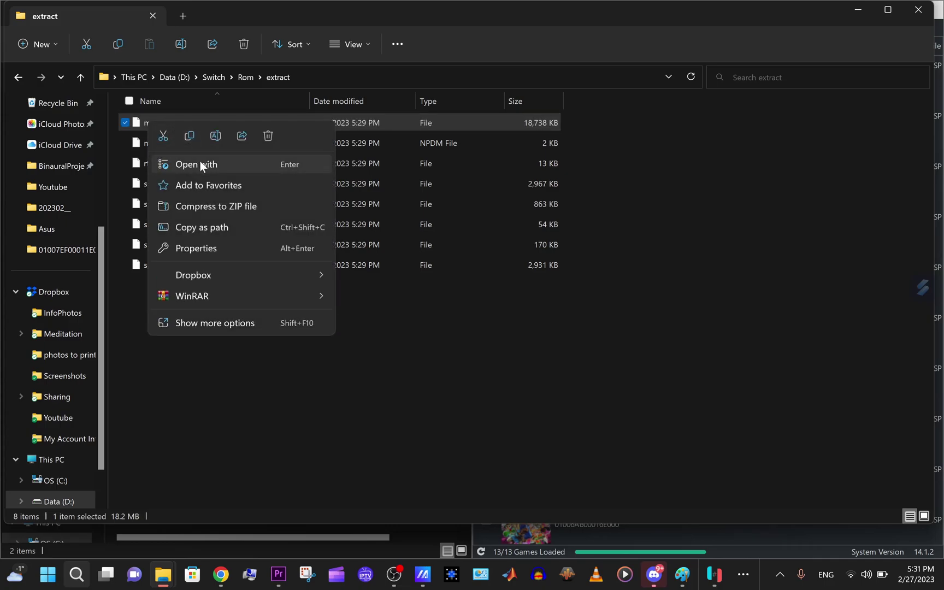
click(200, 164)
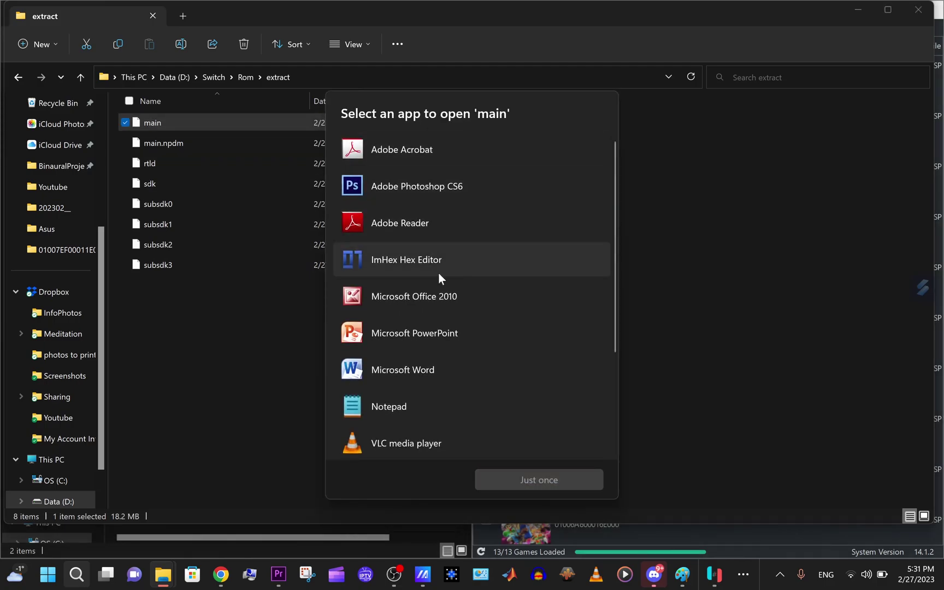
scroll(438, 272, down, 3)
scroll(438, 279, up, 3)
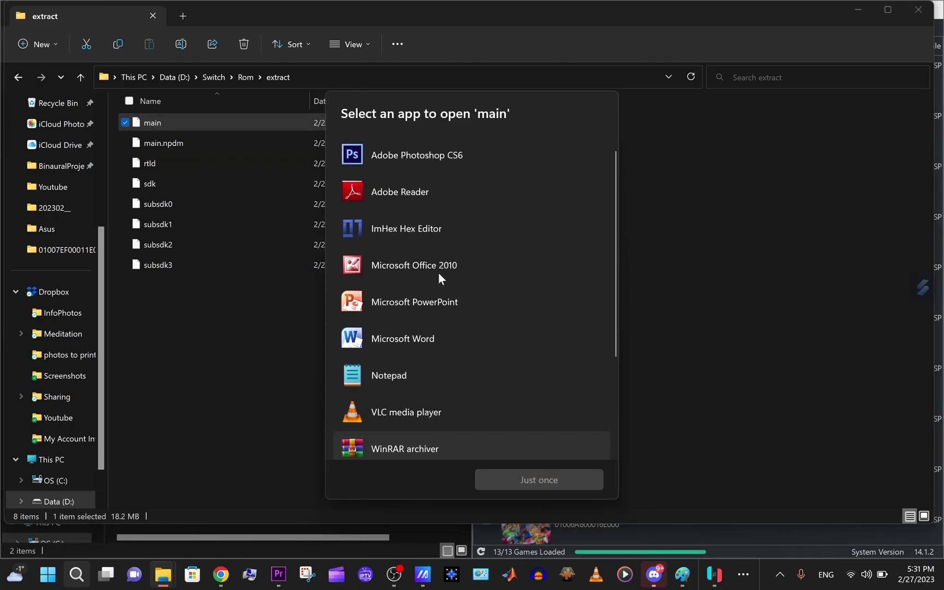
scroll(439, 278, up, 1)
scroll(440, 279, down, 3)
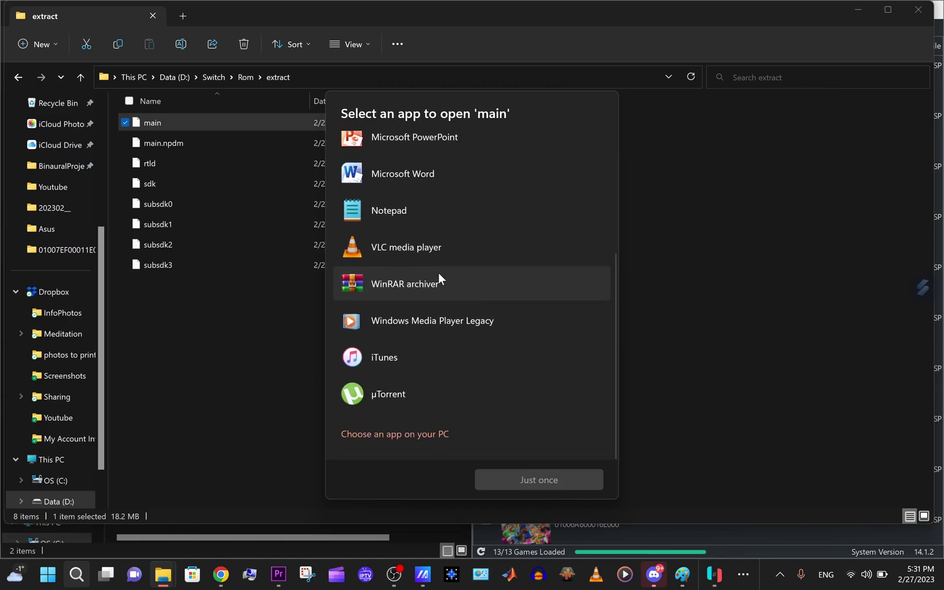
Browse the PC to the Program Files\ImHex folder to pick imhex.exe for main.
click(415, 434)
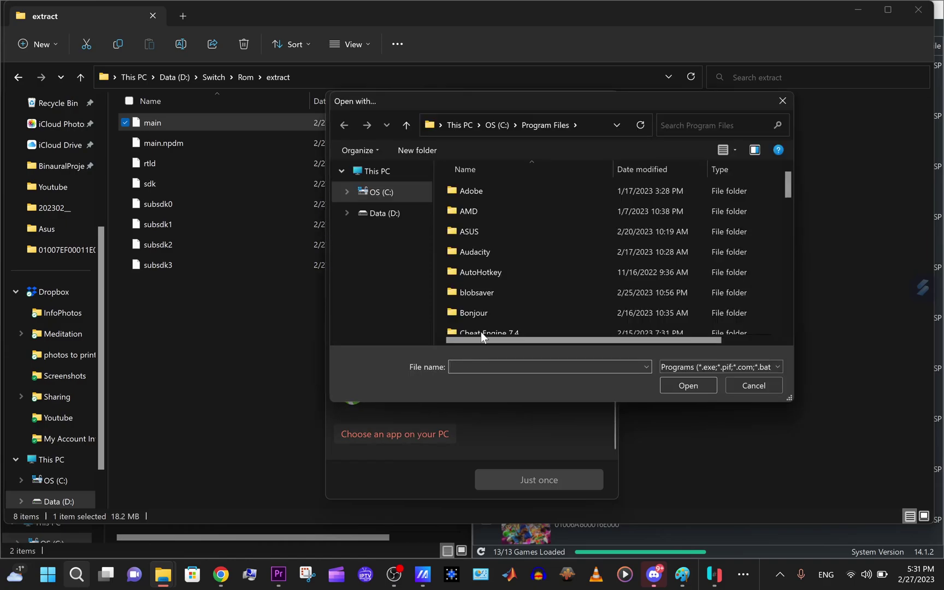
scroll(473, 285, down, 8)
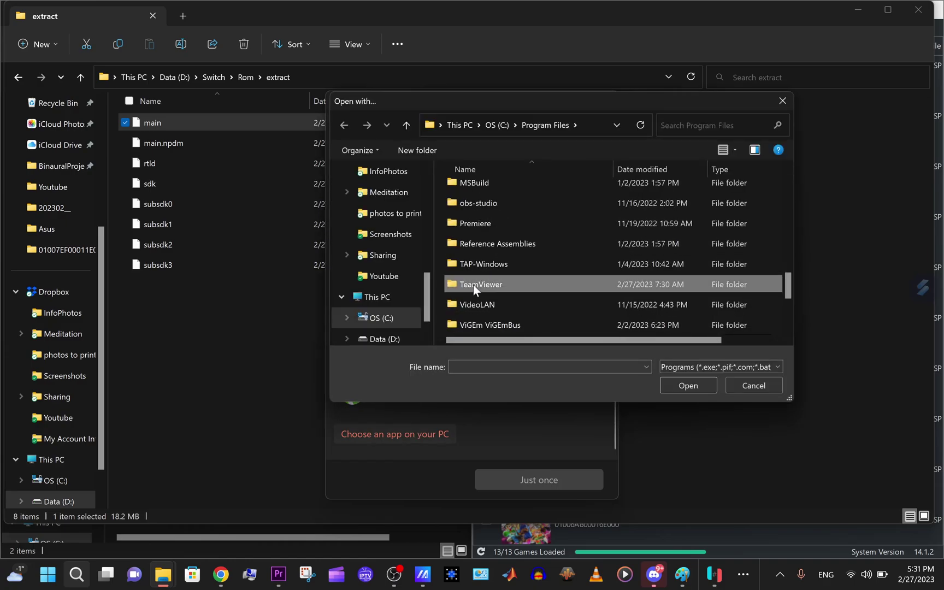
scroll(473, 285, up, 4)
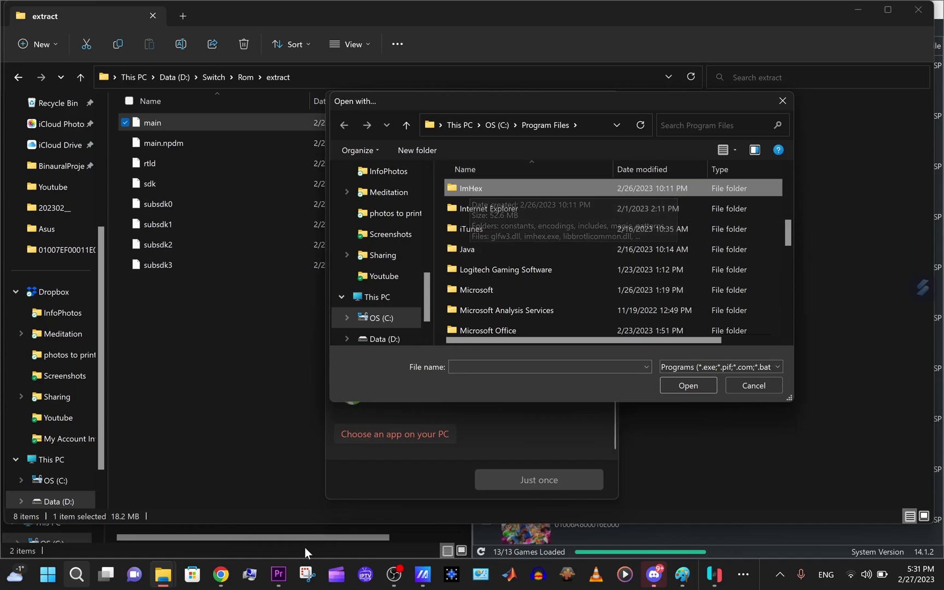
click(192, 583)
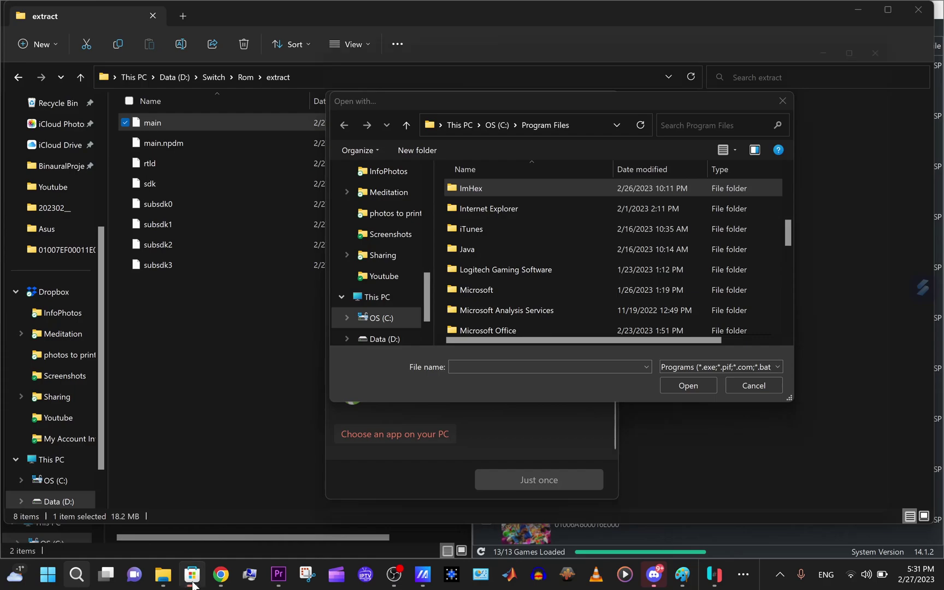
scroll(428, 268, up, 1)
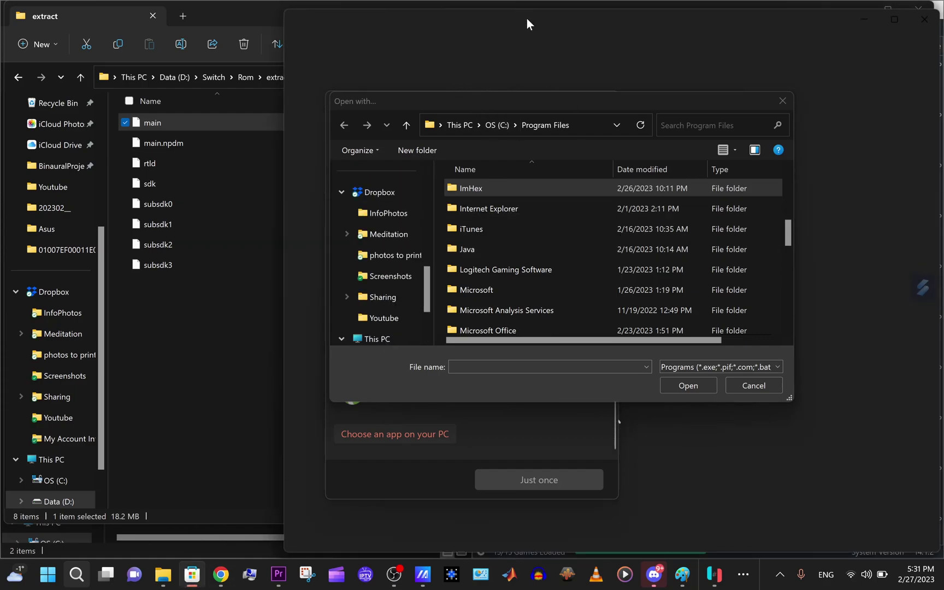
drag(527, 22, 293, 23)
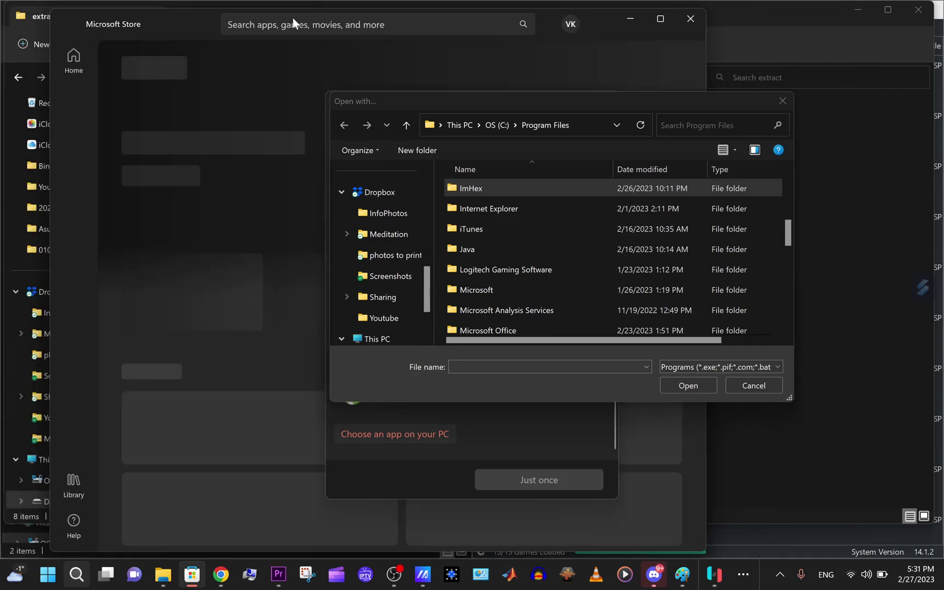
double_click(459, 189)
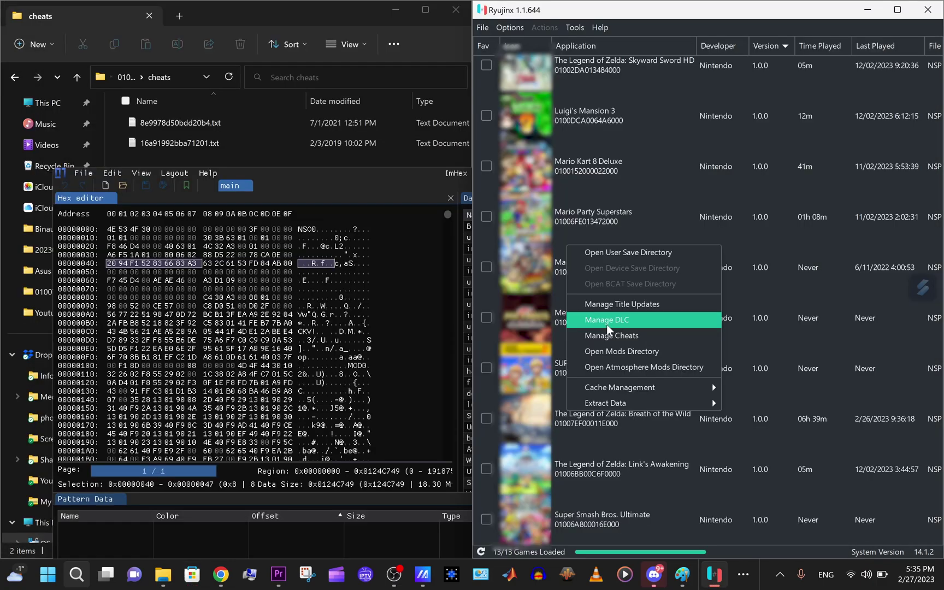
Cancel the DLC Manager and start adding a title update for Breath of the Wild.
click(607, 324)
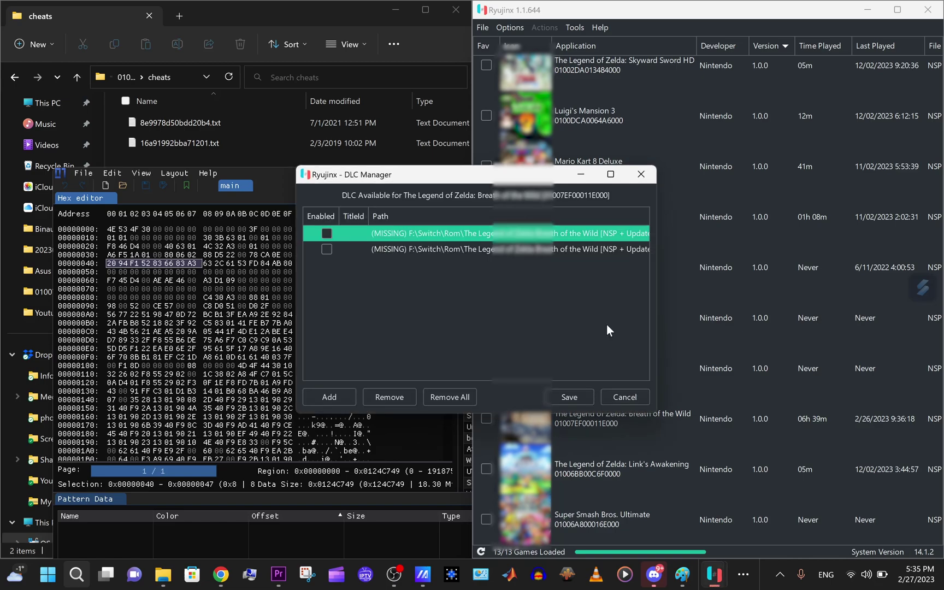
click(626, 401)
right_click(598, 421)
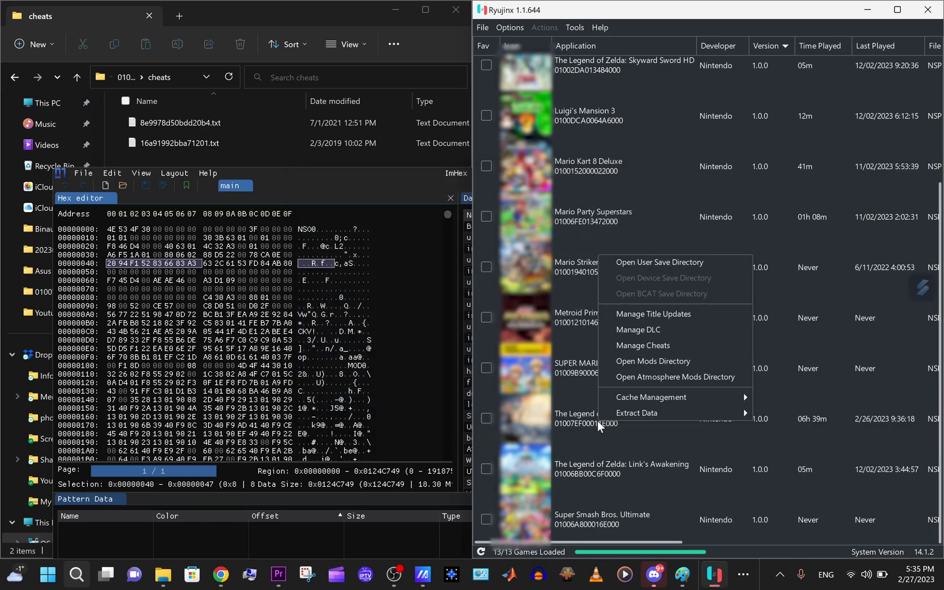
click(632, 312)
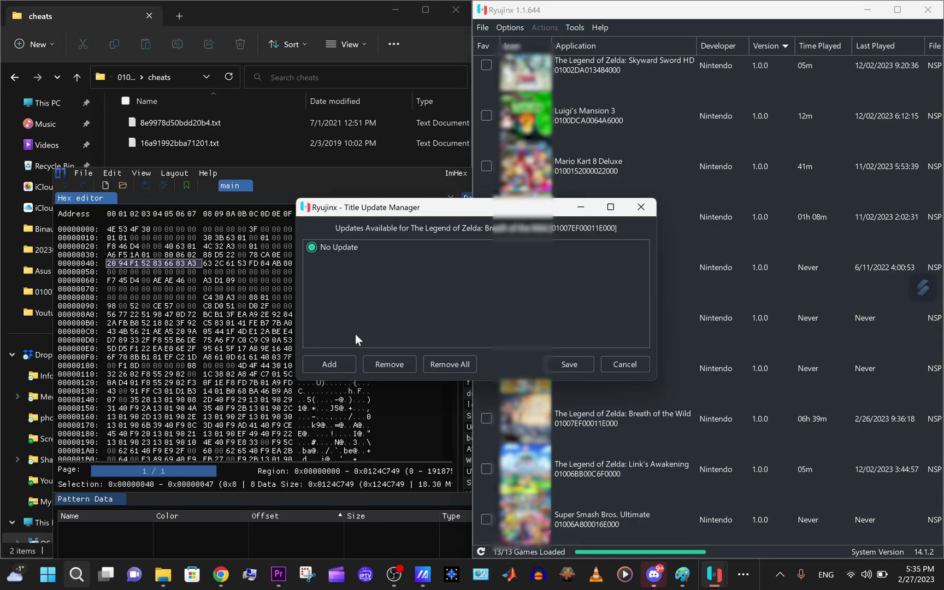
click(329, 364)
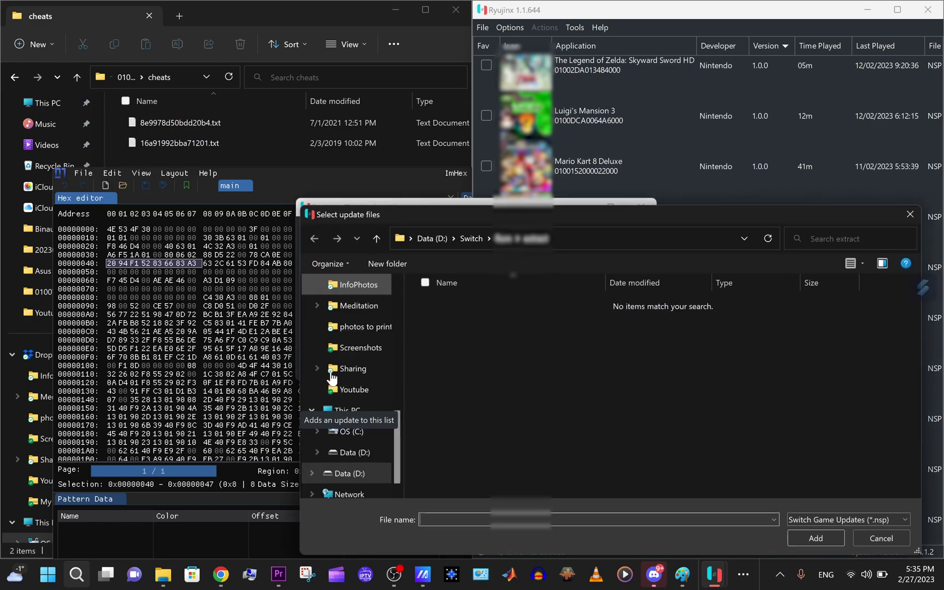
Browse the Rom folder to the Breath of the Wild [NSP + Update + DLCs] folder.
click(503, 238)
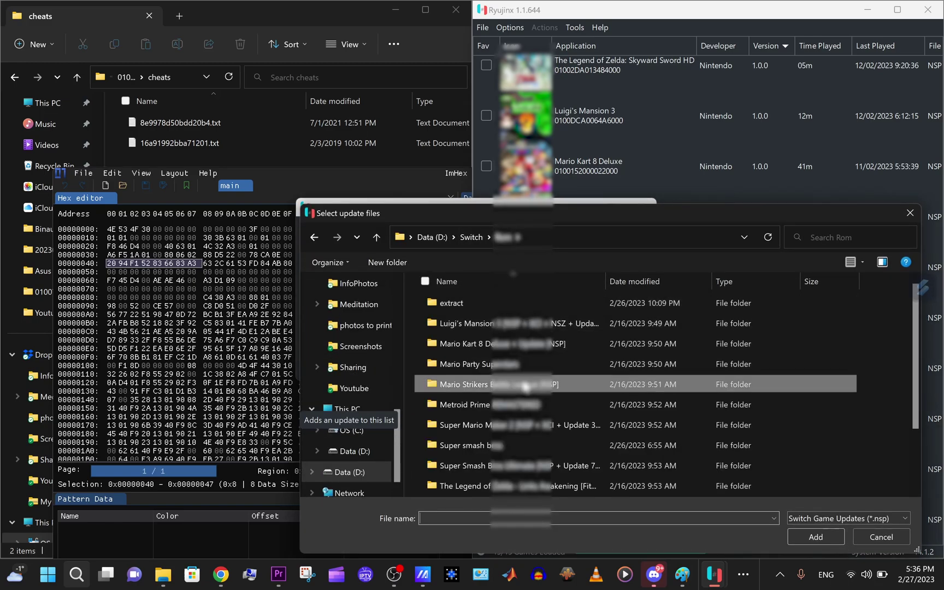
key(t)
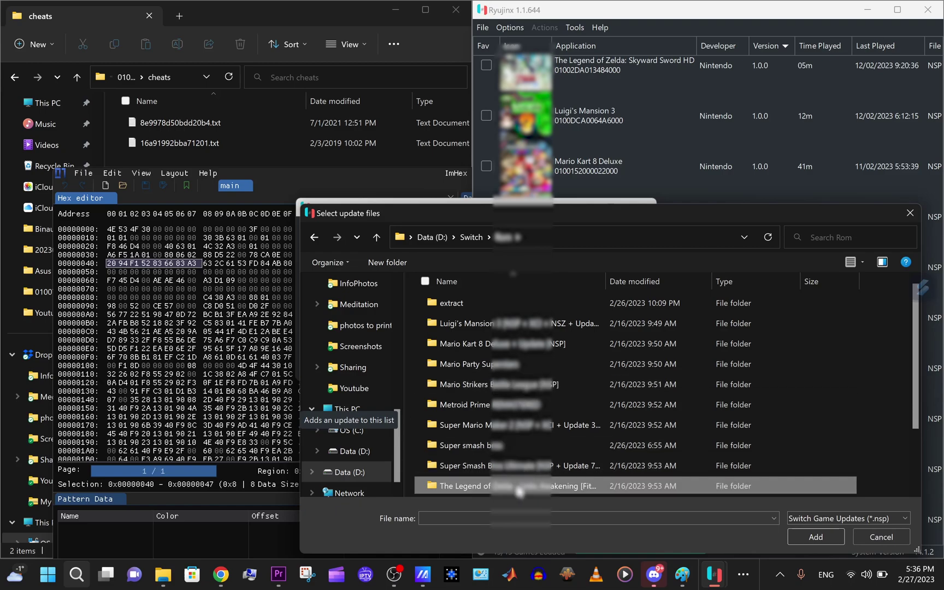
double_click(517, 486)
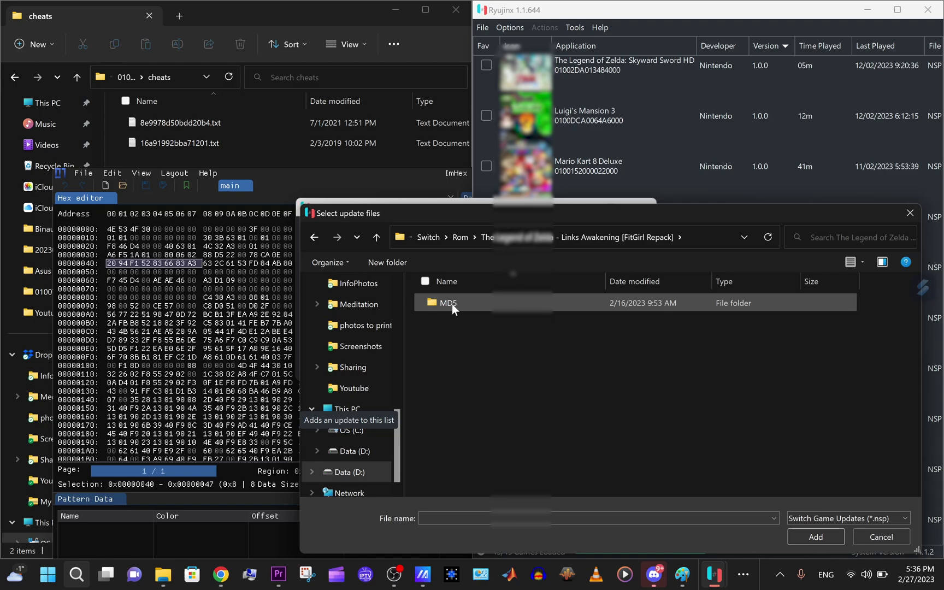
key(BackSpace)
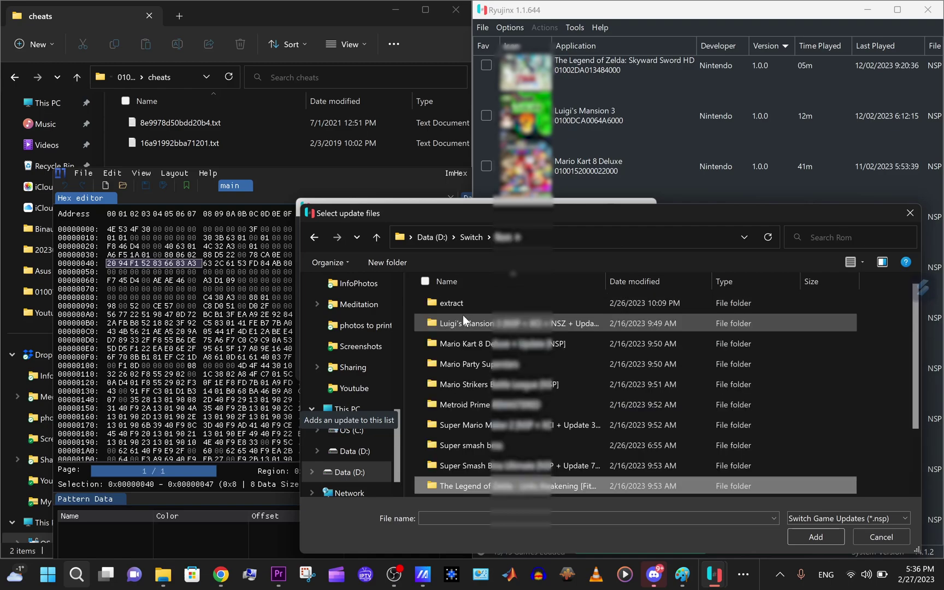
scroll(624, 457, down, 1)
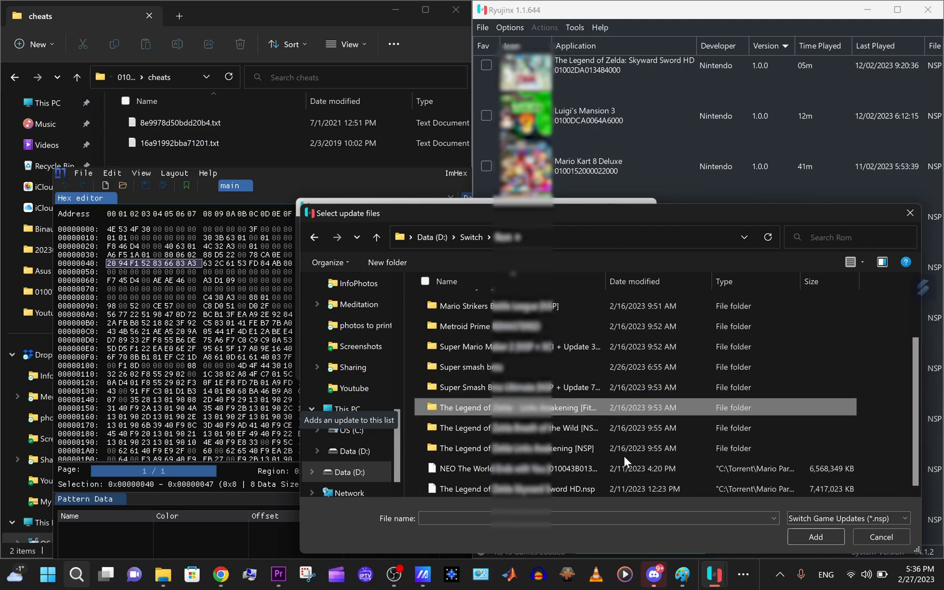
double_click(550, 428)
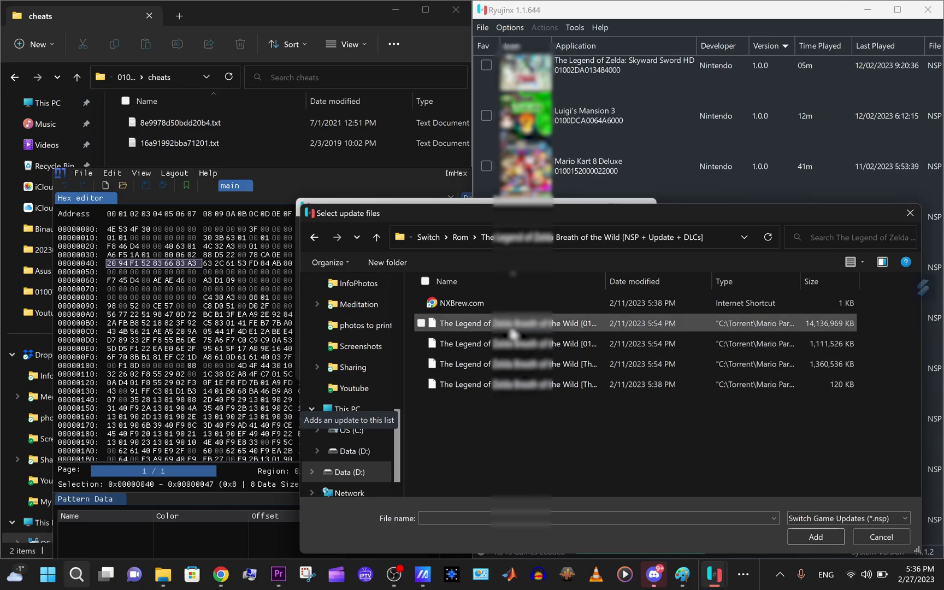
Add the Breath of the Wild 1.6.0 update and DLC packs, then save.
double_click(522, 344)
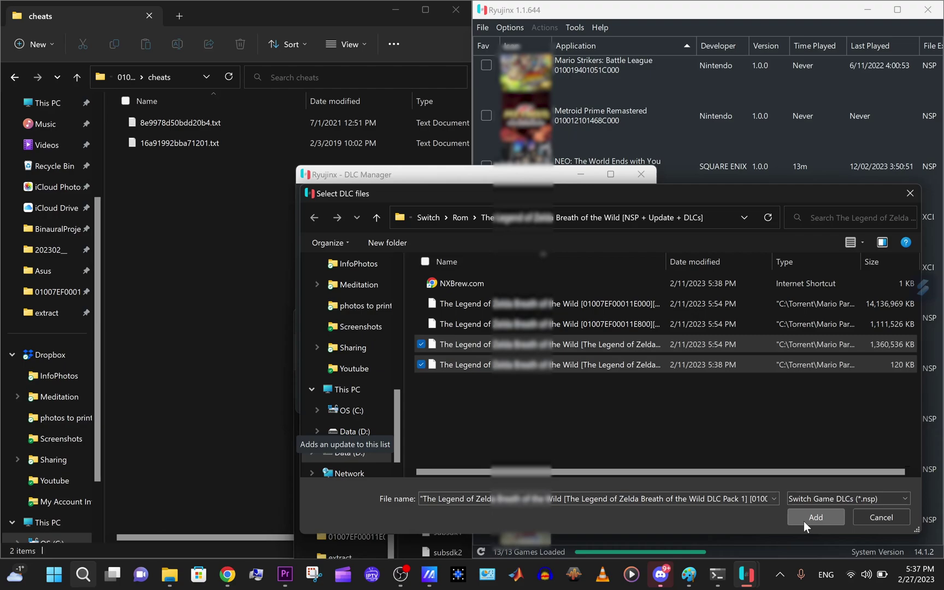
click(804, 521)
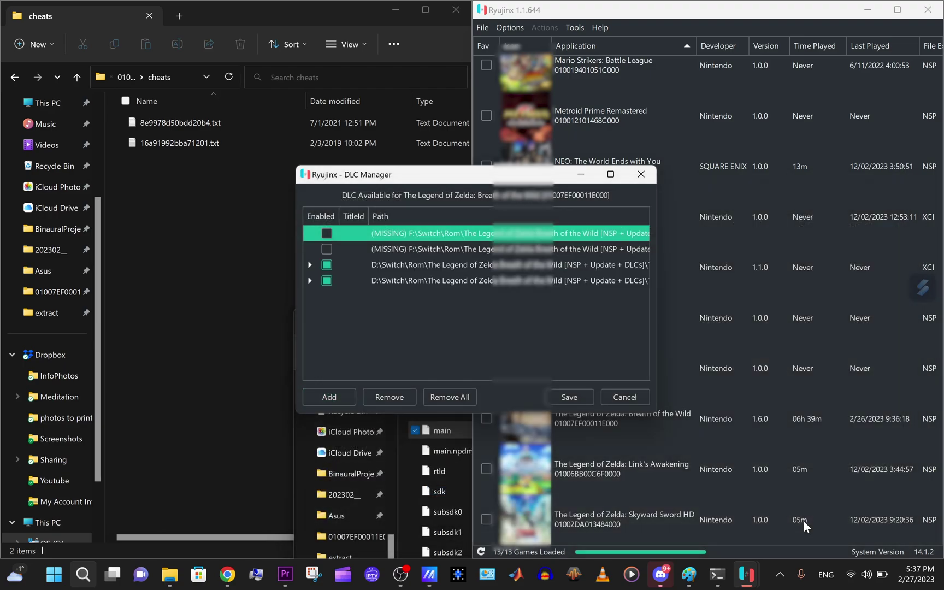
click(560, 396)
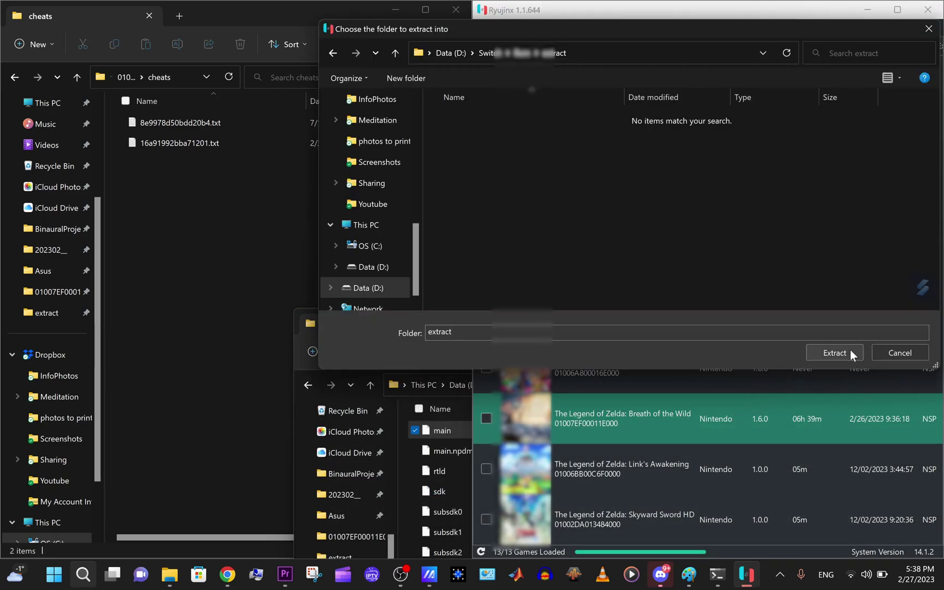
Re-extract the ExeFS to the extract folder and open main in ImHex to read build ID 8E9978D50BDD20B4.
click(851, 350)
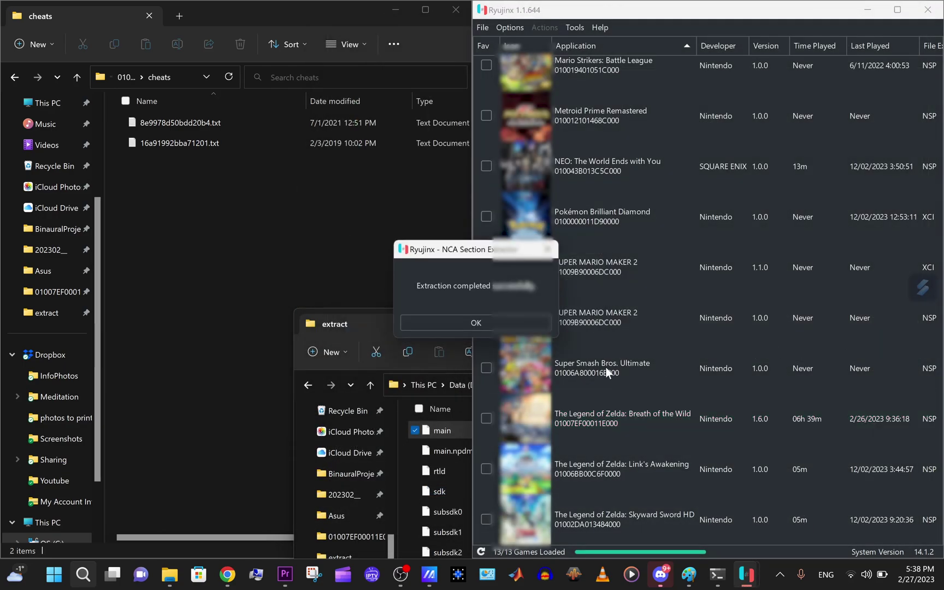
click(448, 327)
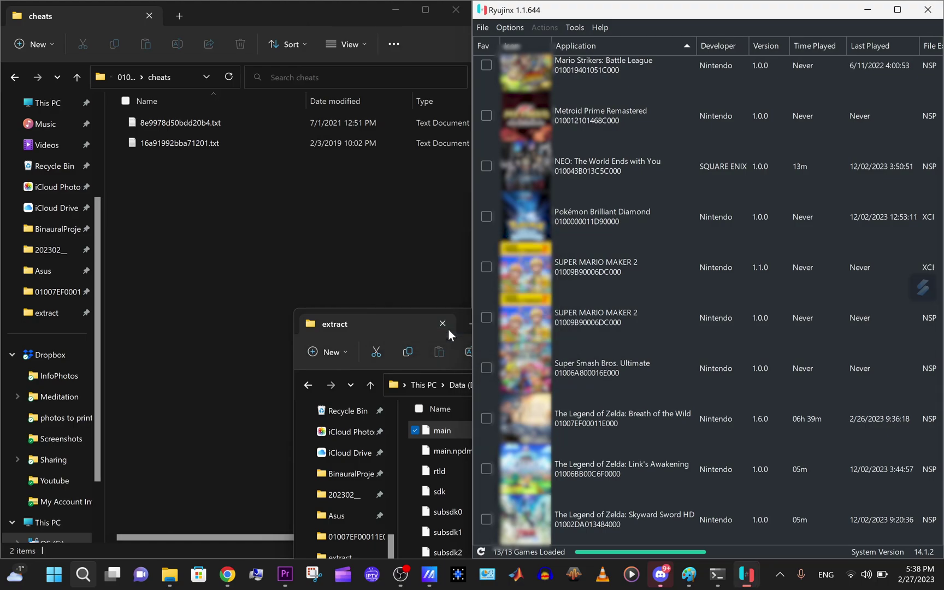
click(391, 333)
double_click(455, 430)
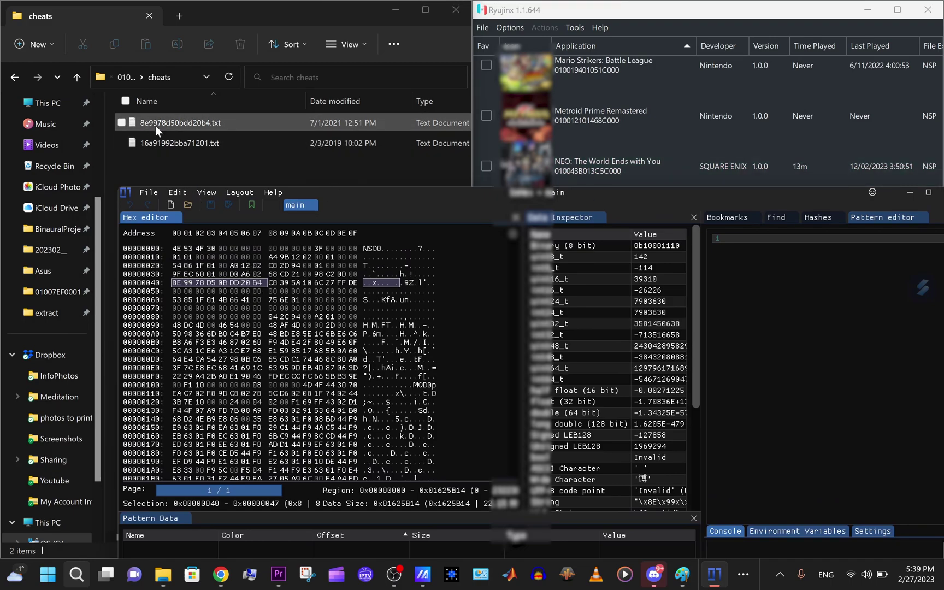
click(171, 124)
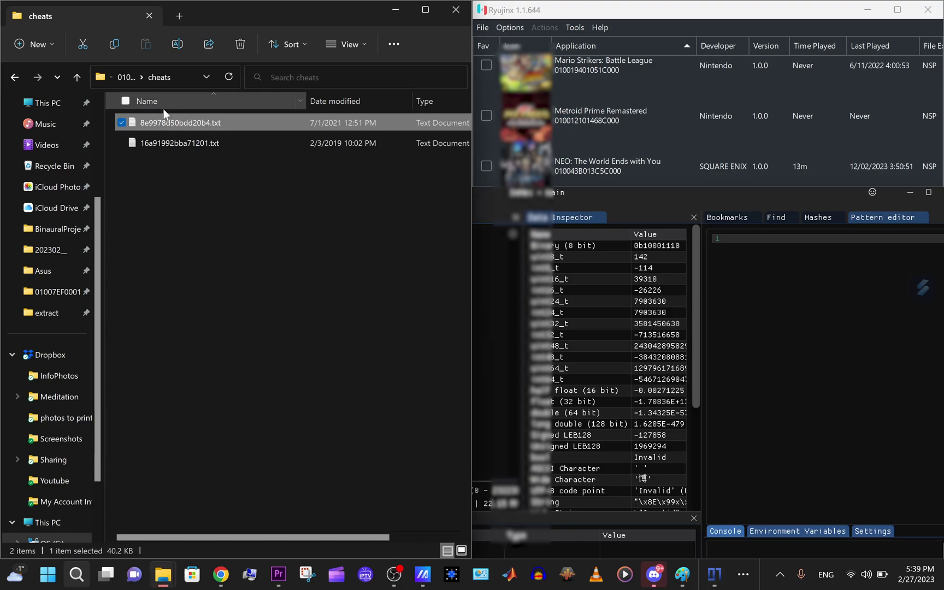
Reselect the matching 8e9978d50bdd20b4.txt, then open Breath of the Wild's action menu in Ryujinx.
click(205, 202)
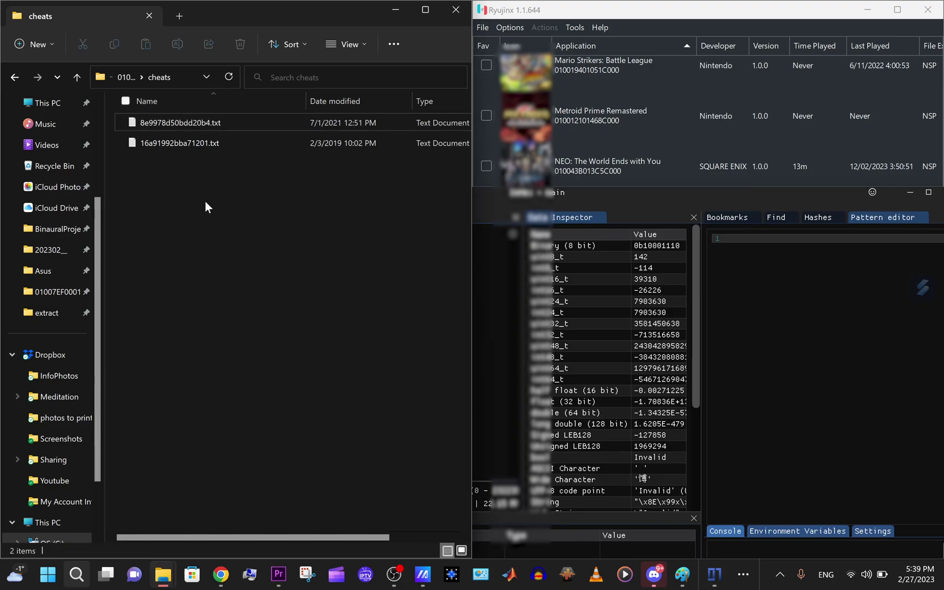
click(228, 123)
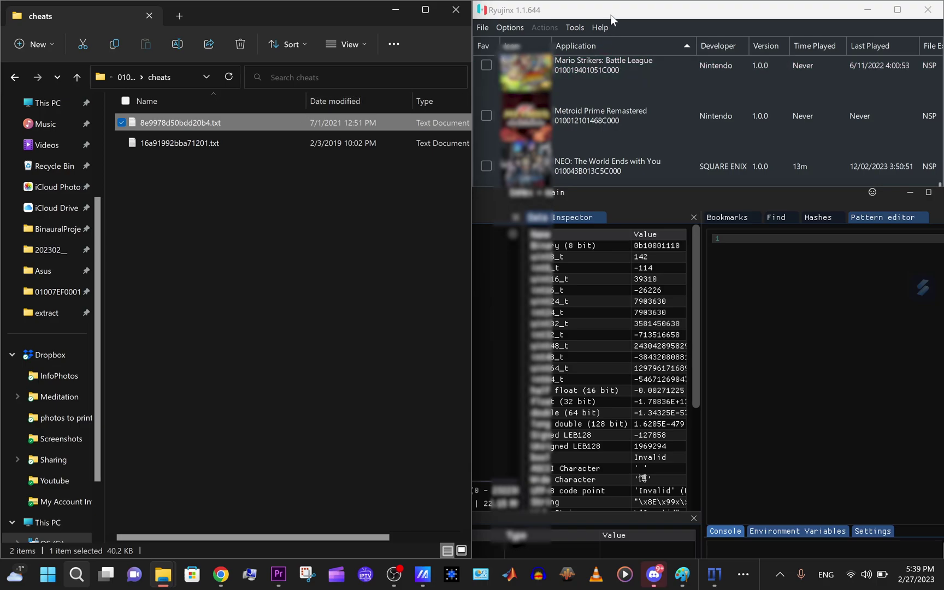
click(590, 48)
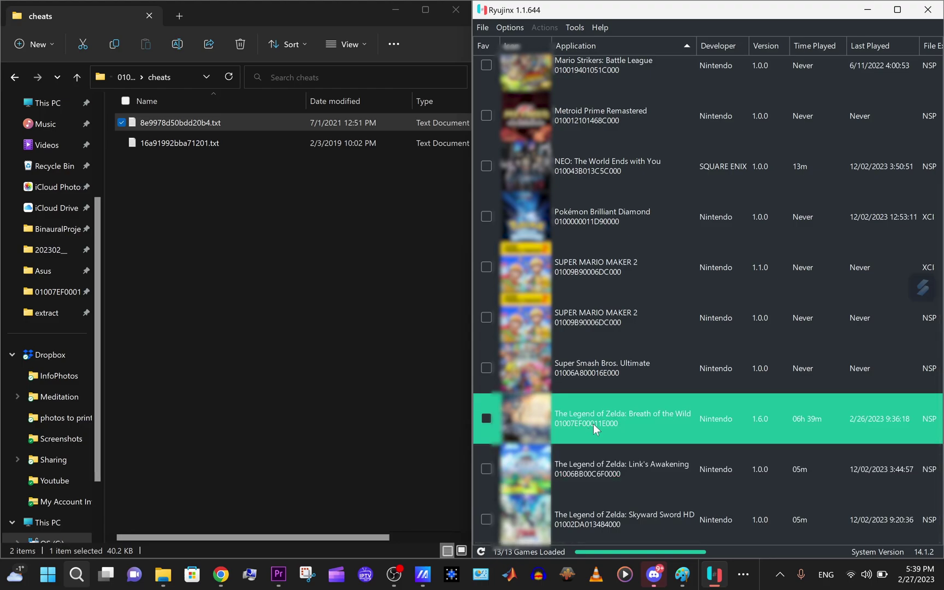
right_click(592, 424)
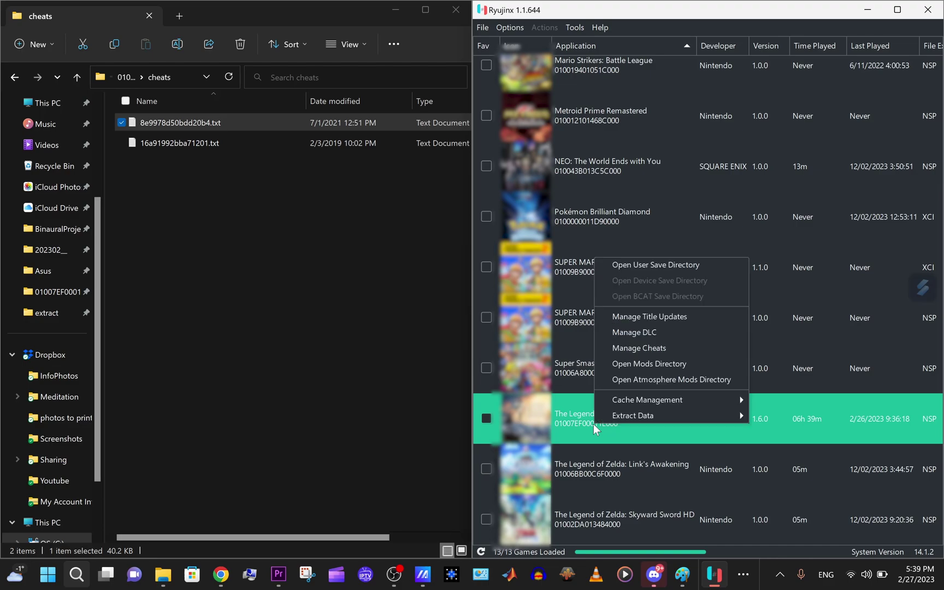
Open Breath of the Wild's mods directory and check cheats\enabled.txt in Notepad.
click(634, 365)
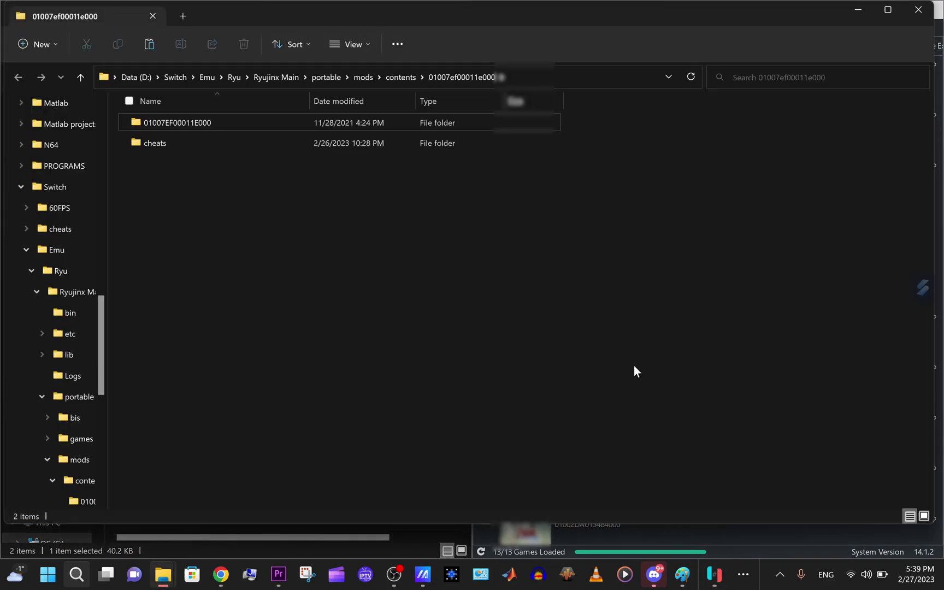
mouse_move(152, 147)
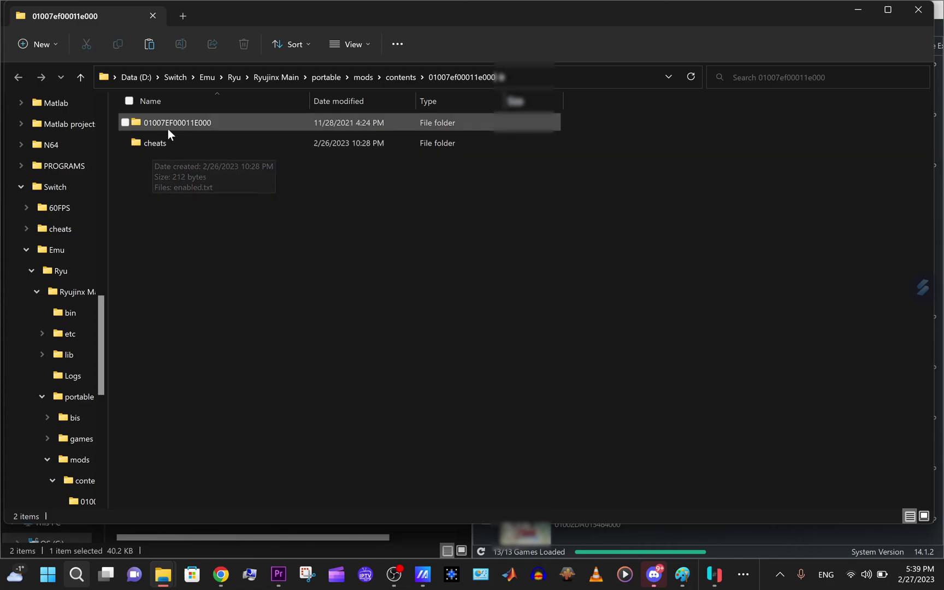
click(163, 142)
double_click(163, 143)
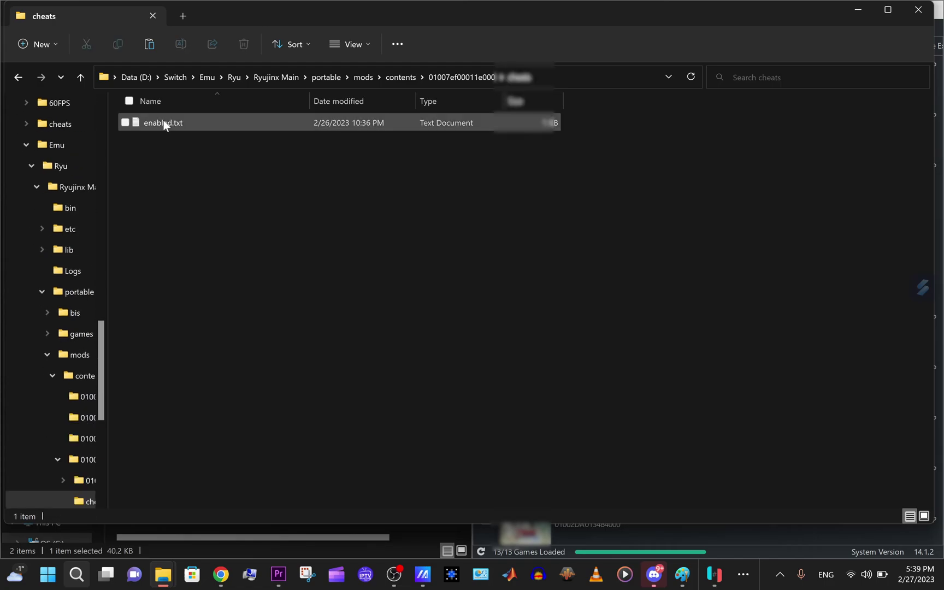
double_click(163, 122)
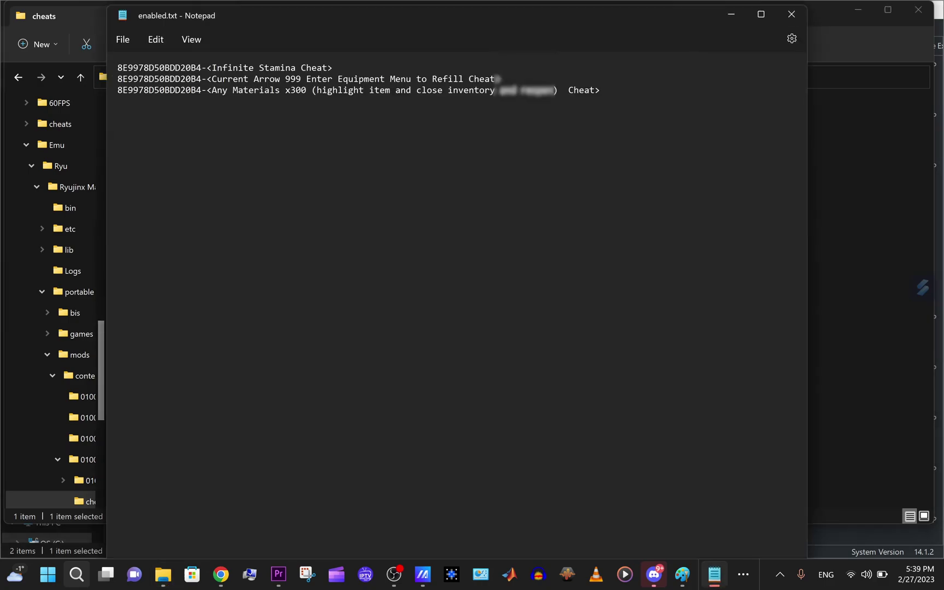
click(792, 14)
Delete 16a91992bba71201.txt and return to the 01007ef00011e000 mods folder.
key(alt+Left)
click(169, 143)
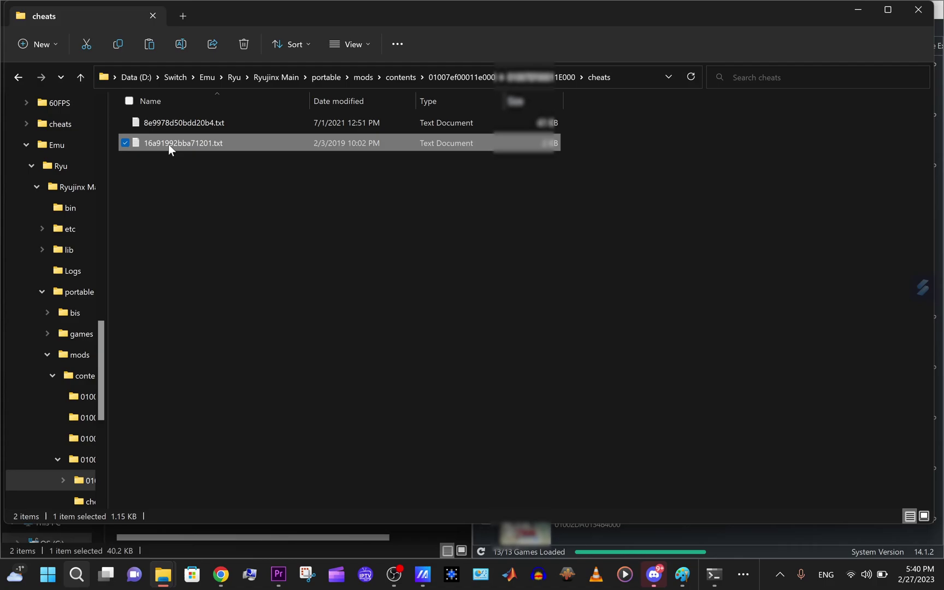
key(Delete)
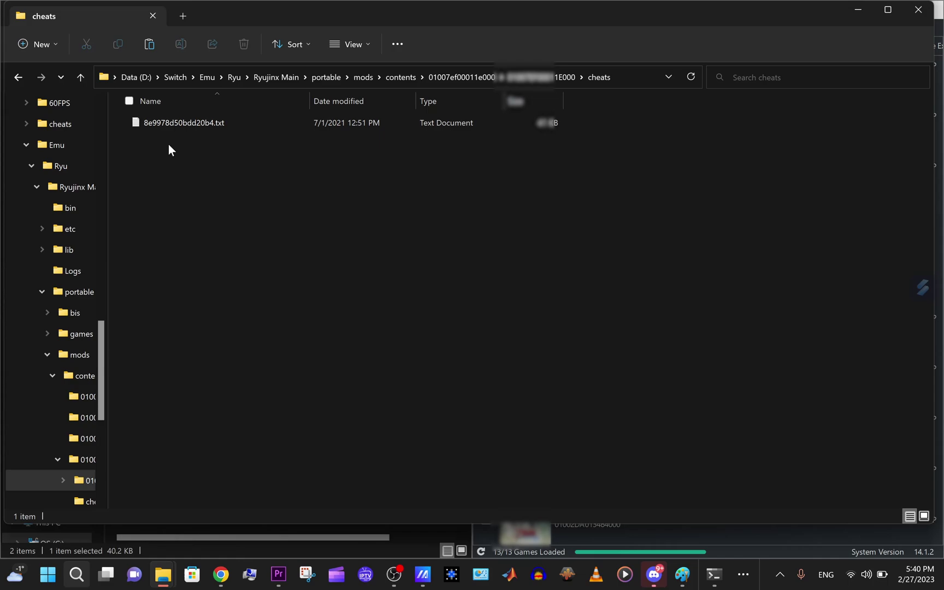
key(BackSpace)
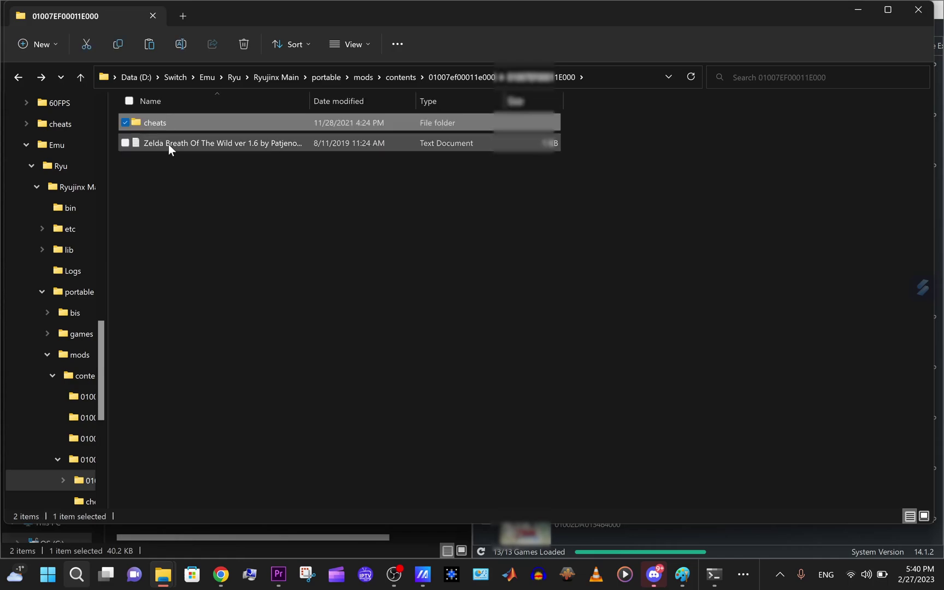
key(BackSpace)
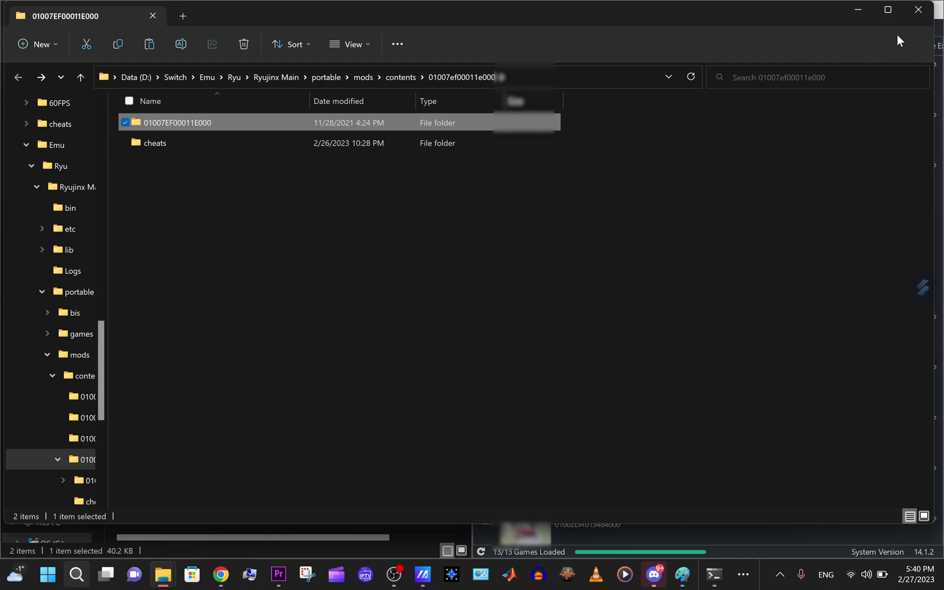
Navigate back to the Mario Party Superstars mods folder 01006FE013472000.
click(919, 9)
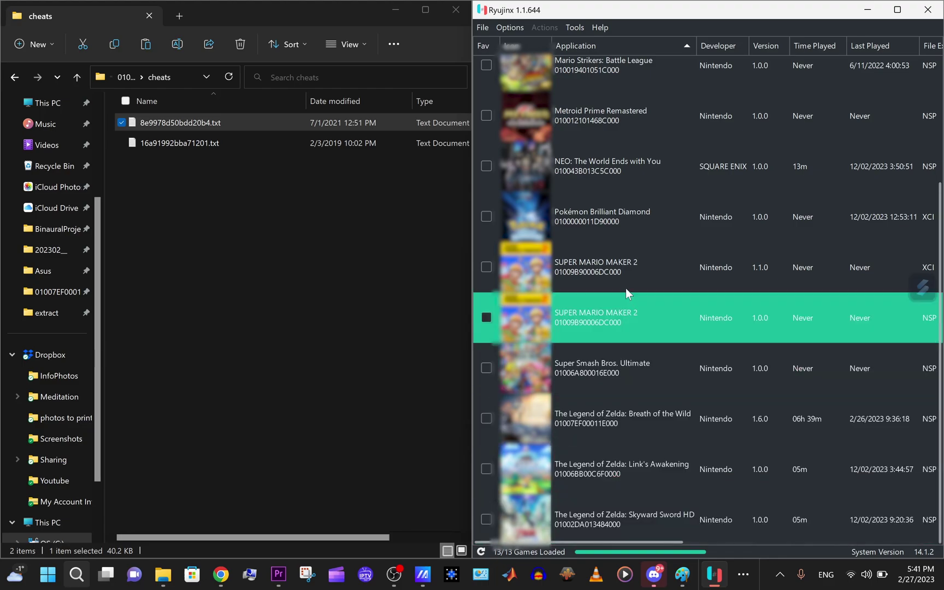
scroll(626, 287, up, 3)
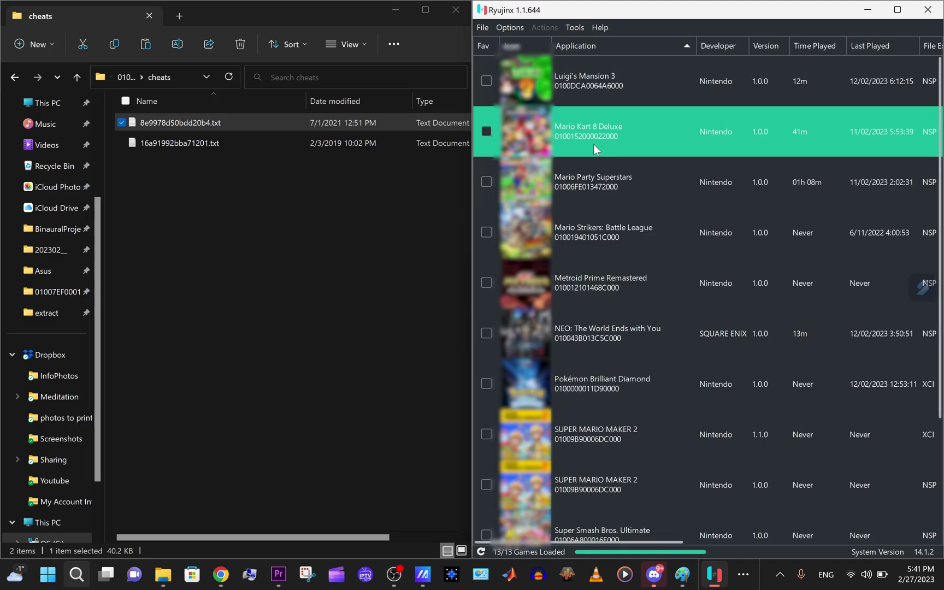
click(284, 229)
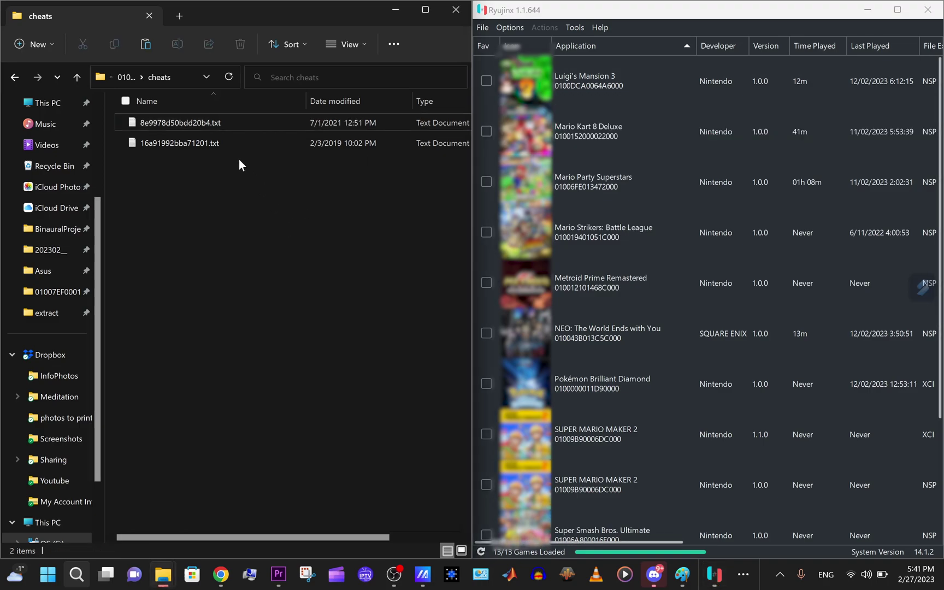
click(14, 77)
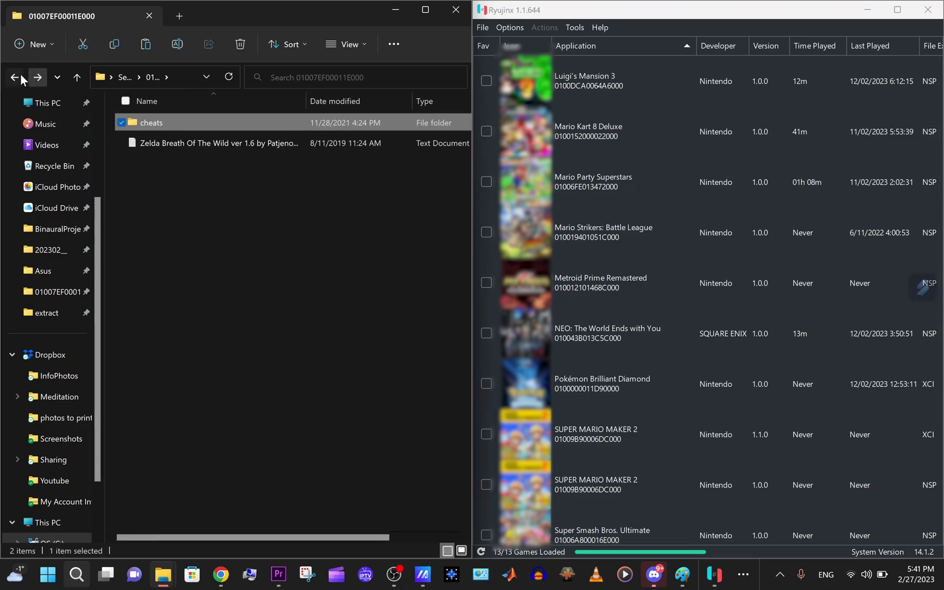
click(15, 77)
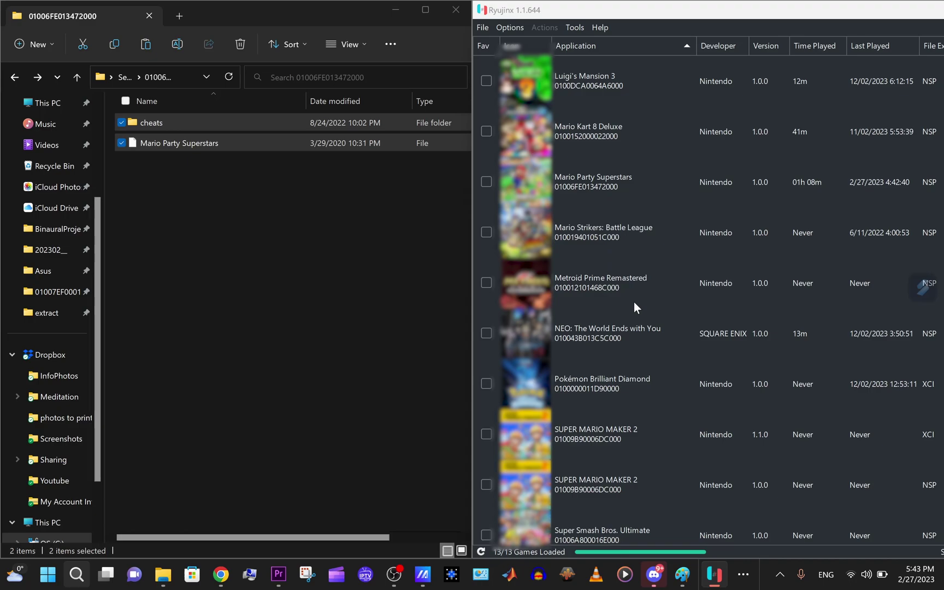
double_click(634, 301)
Delete the two loose cheat text files and paste in the cheats folder and game file.
drag(282, 227, 145, 120)
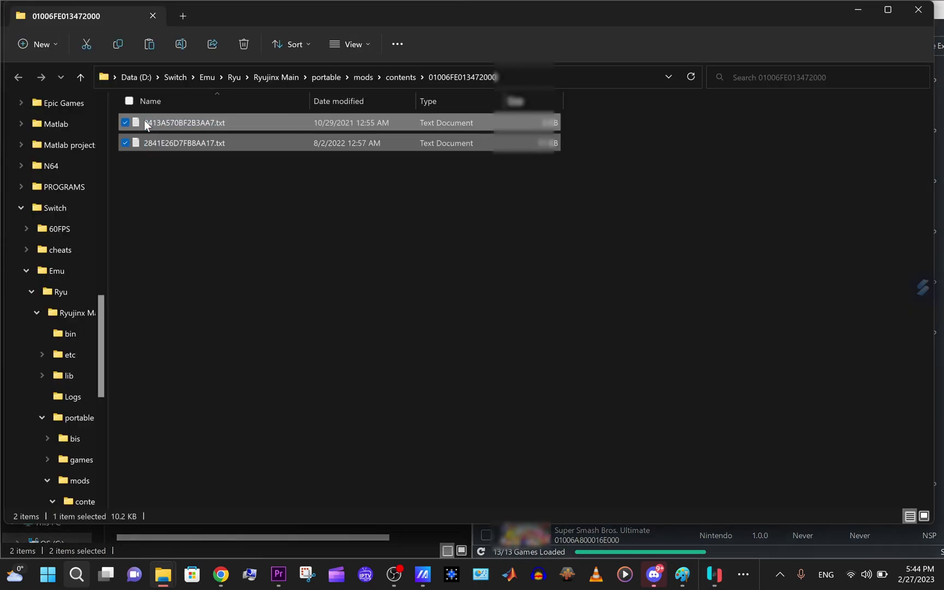
key(Delete)
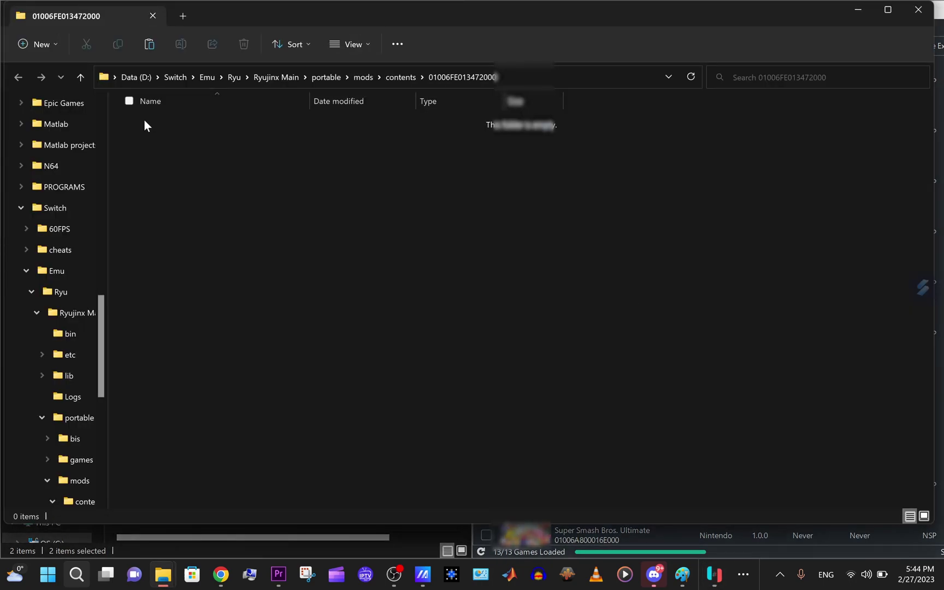
key(ctrl+v)
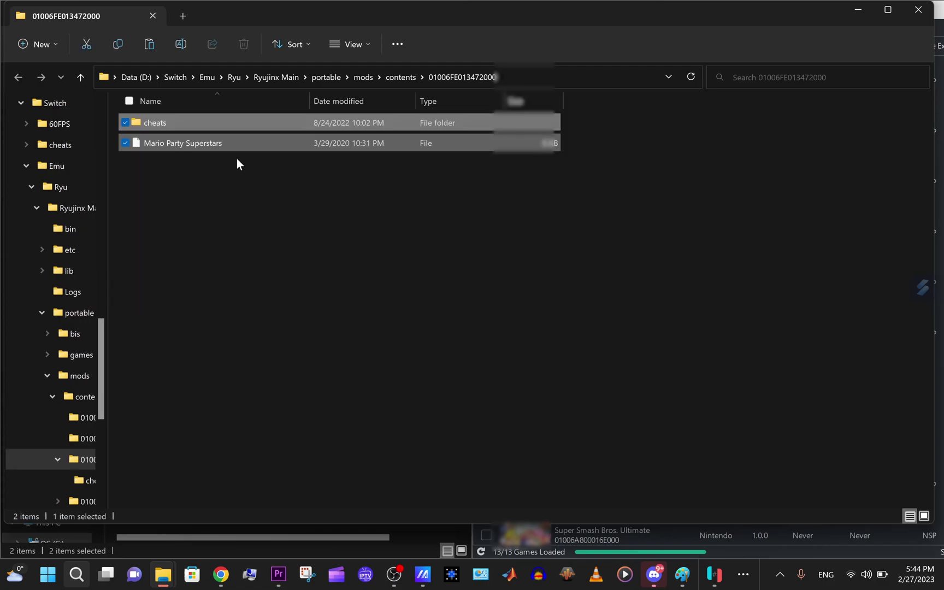
click(247, 164)
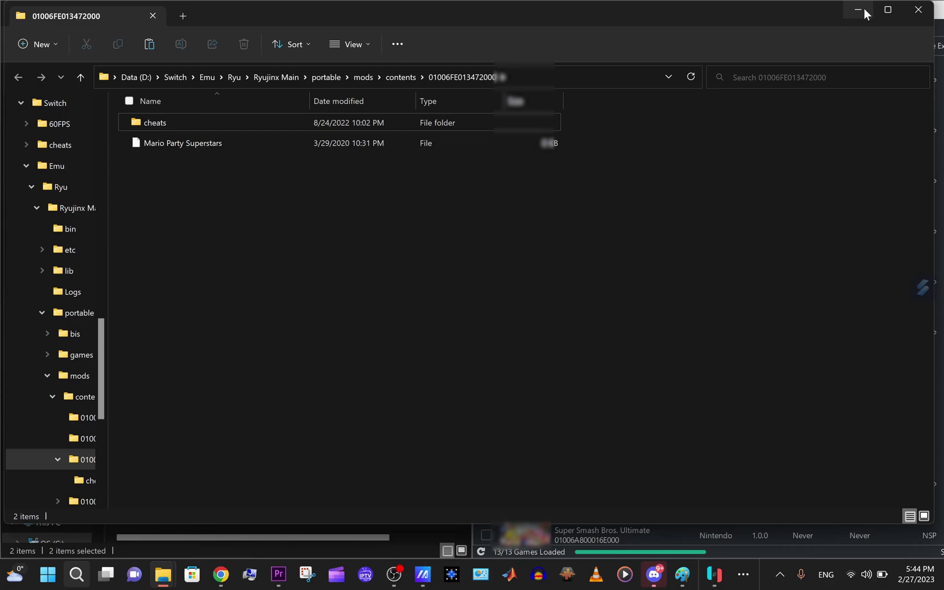
Open Mario Party Superstars' Cheat Manager and collapse both cheat build groups.
click(917, 15)
click(603, 183)
right_click(602, 183)
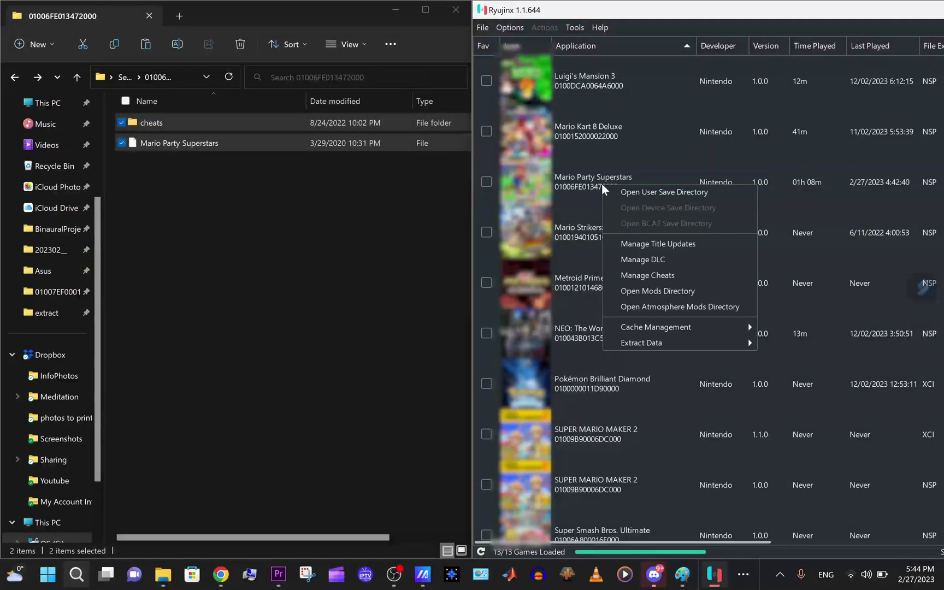
click(651, 275)
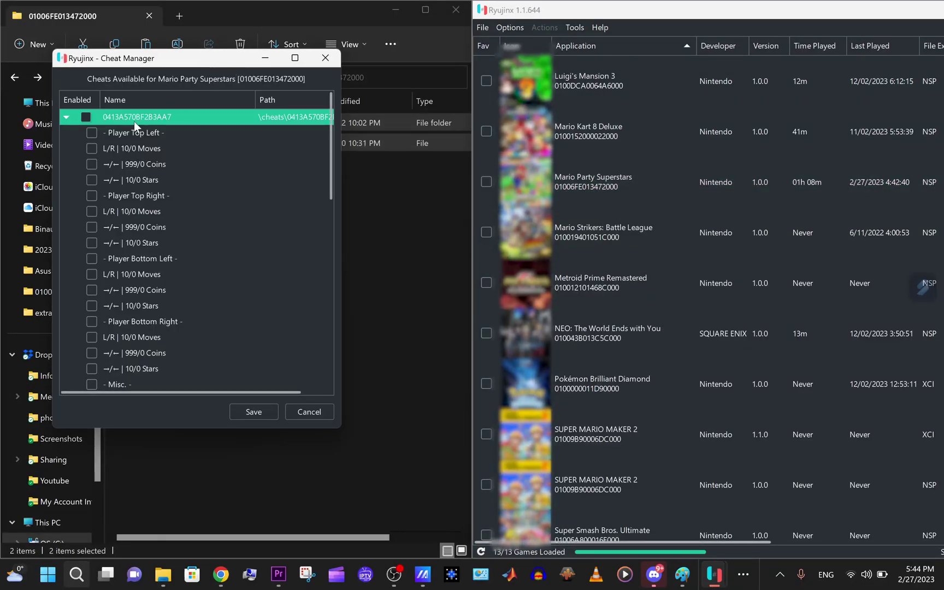
click(66, 117)
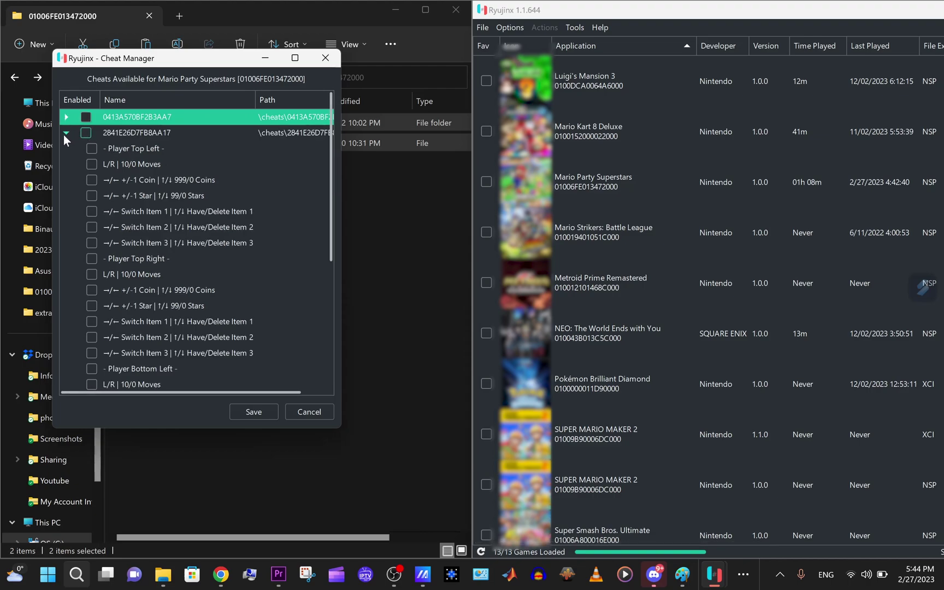
click(63, 134)
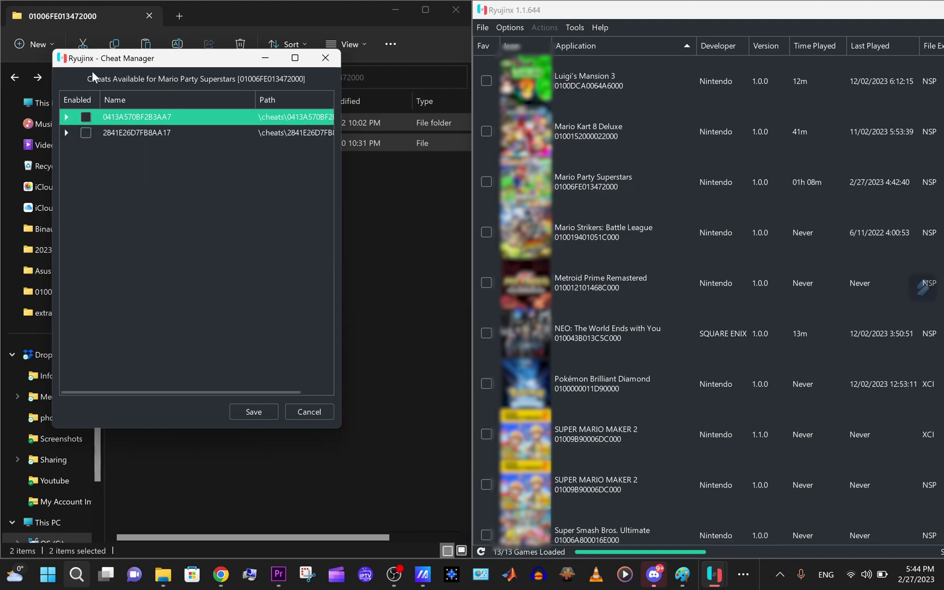
drag(150, 53, 478, 153)
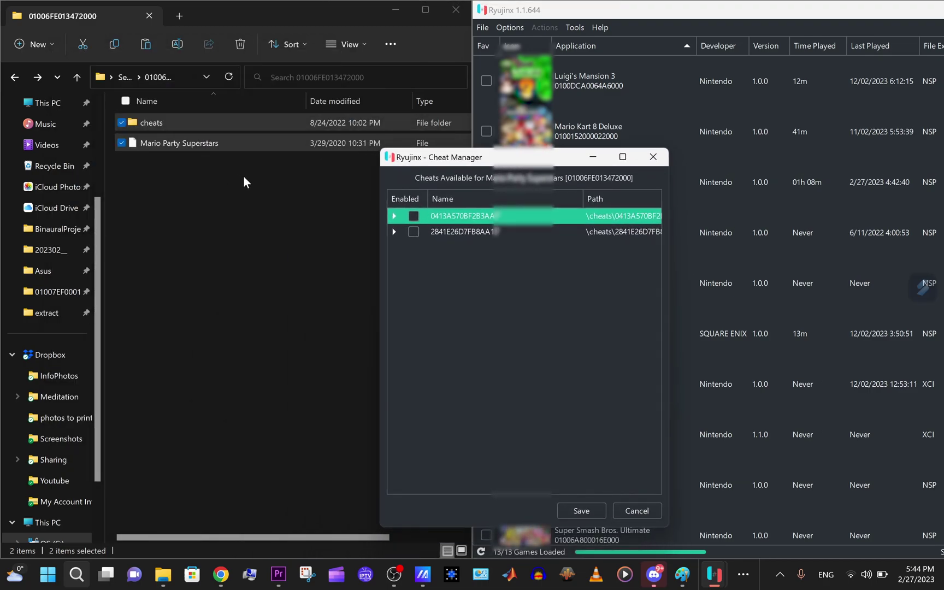
Open the cheats folder in Explorer and position the Cheat Manager beside its two text files.
click(165, 117)
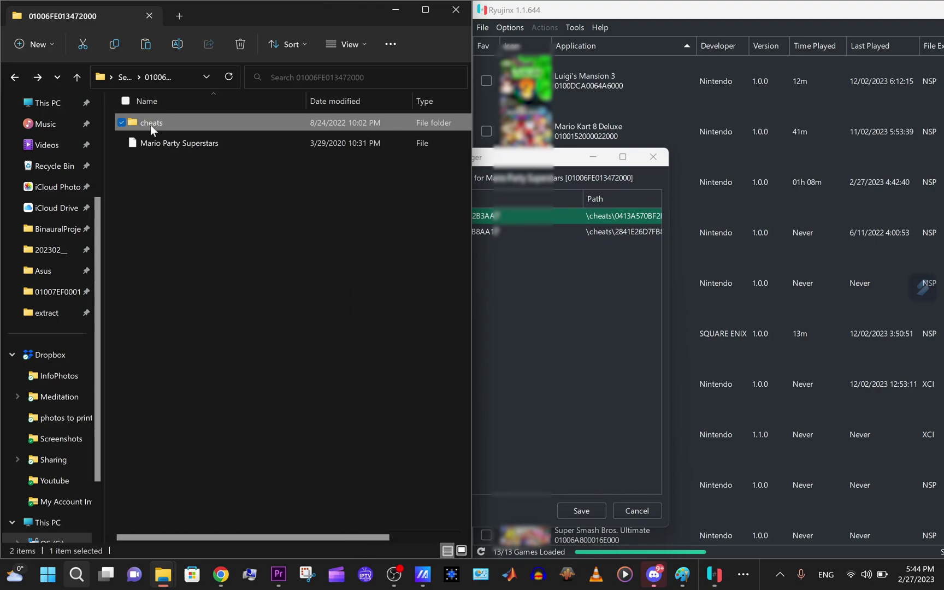
double_click(150, 126)
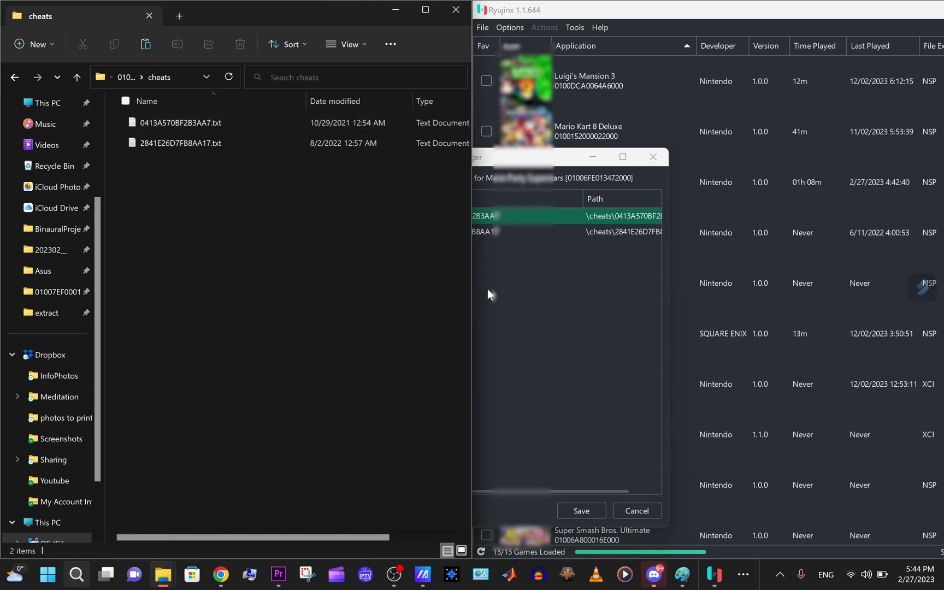
click(546, 304)
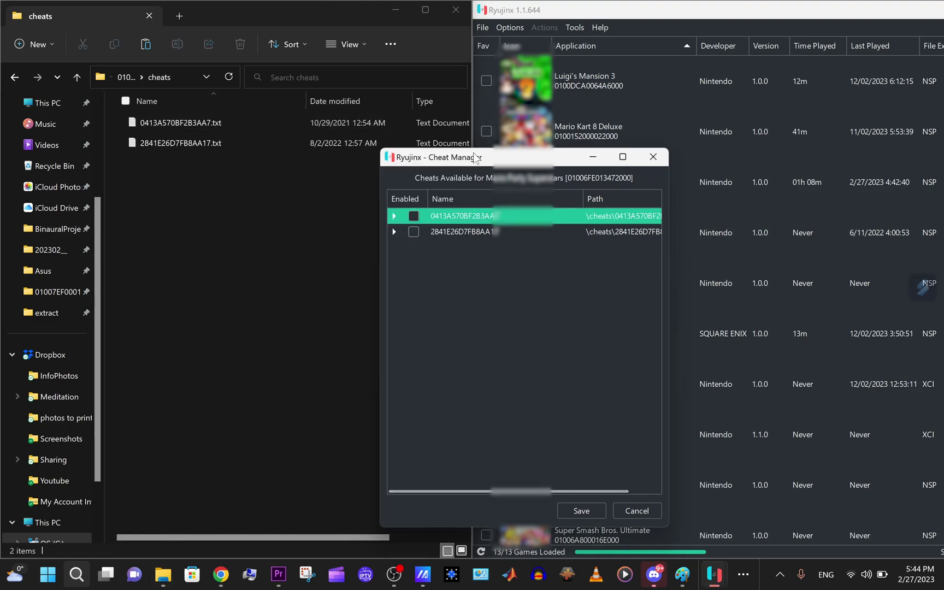
drag(475, 158, 180, 165)
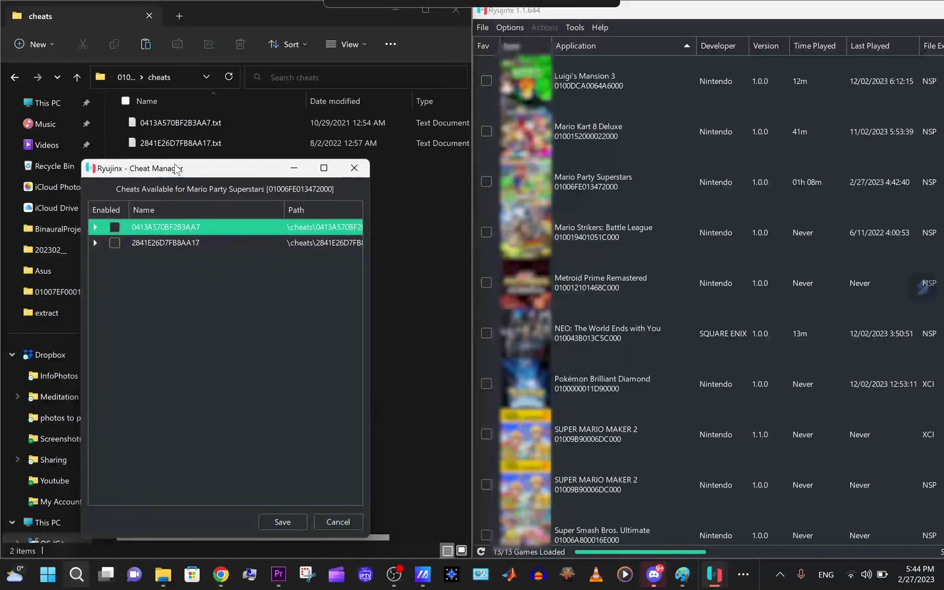
Extract Mario Party Superstars' ExeFS into the extract folder using Extract Data > ExeFS.
click(585, 192)
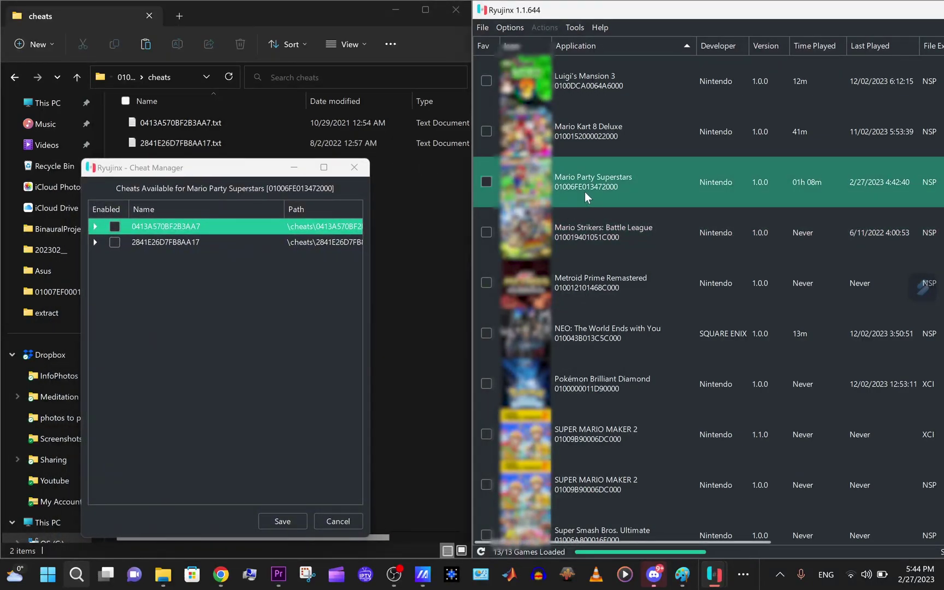
click(585, 192)
right_click(585, 192)
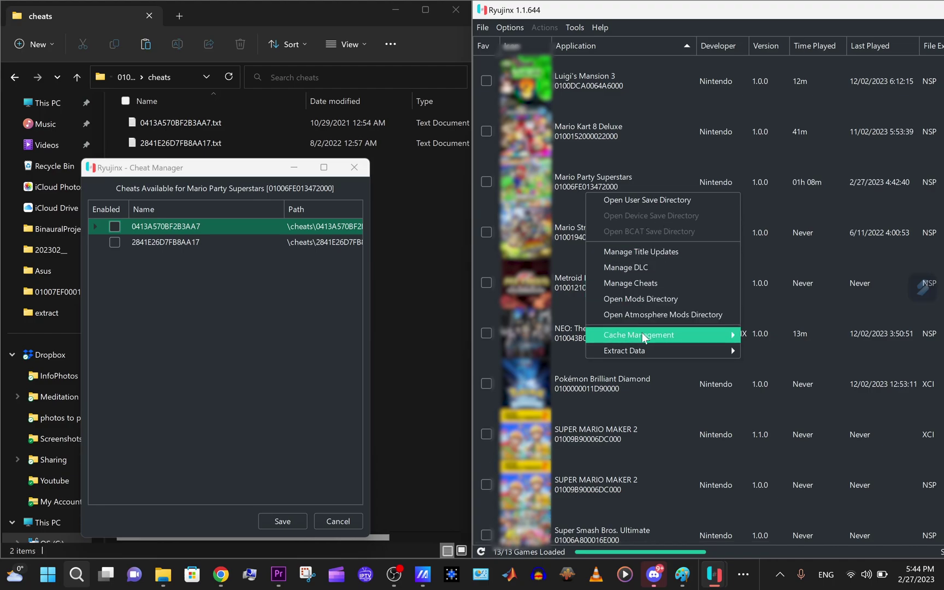
mouse_move(641, 349)
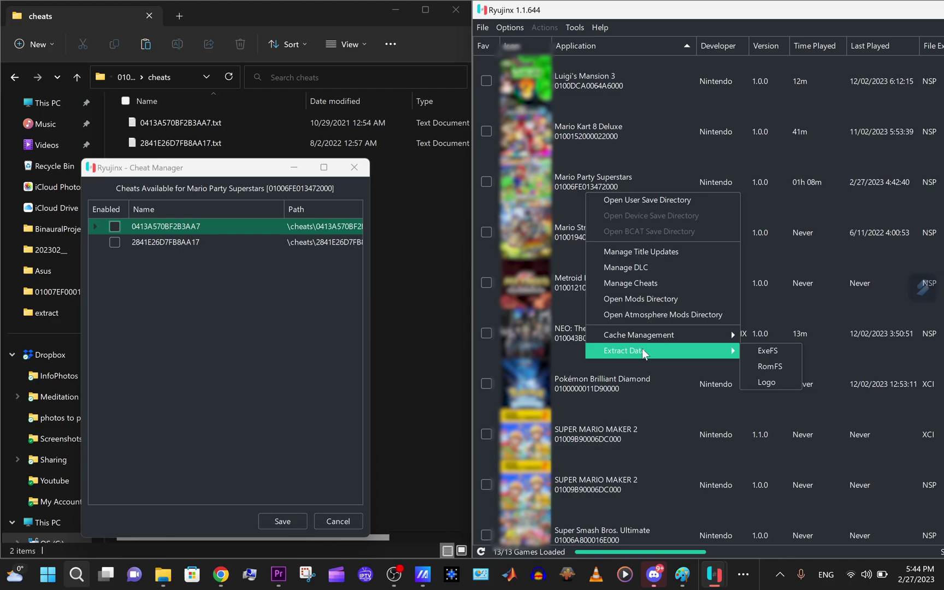
click(757, 353)
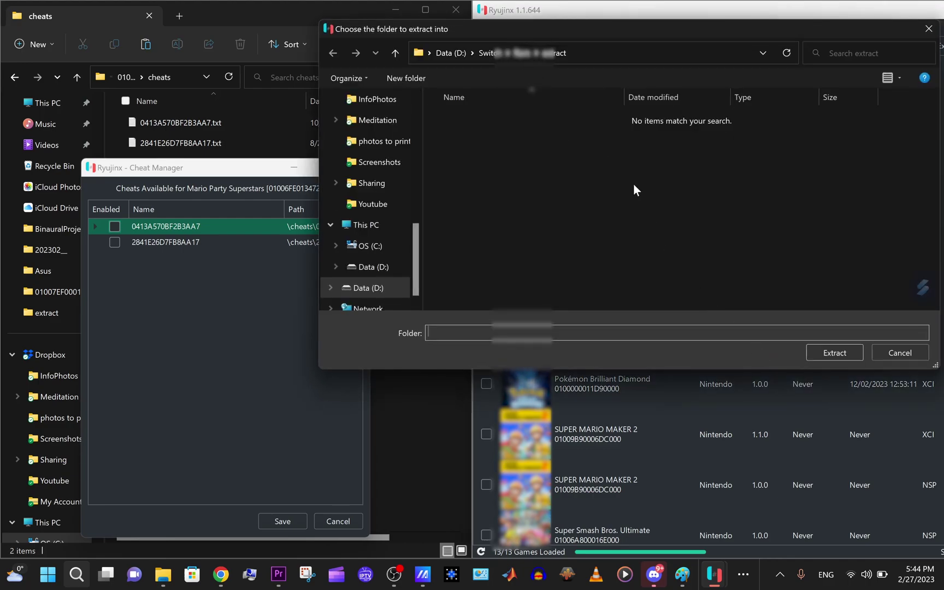
click(832, 351)
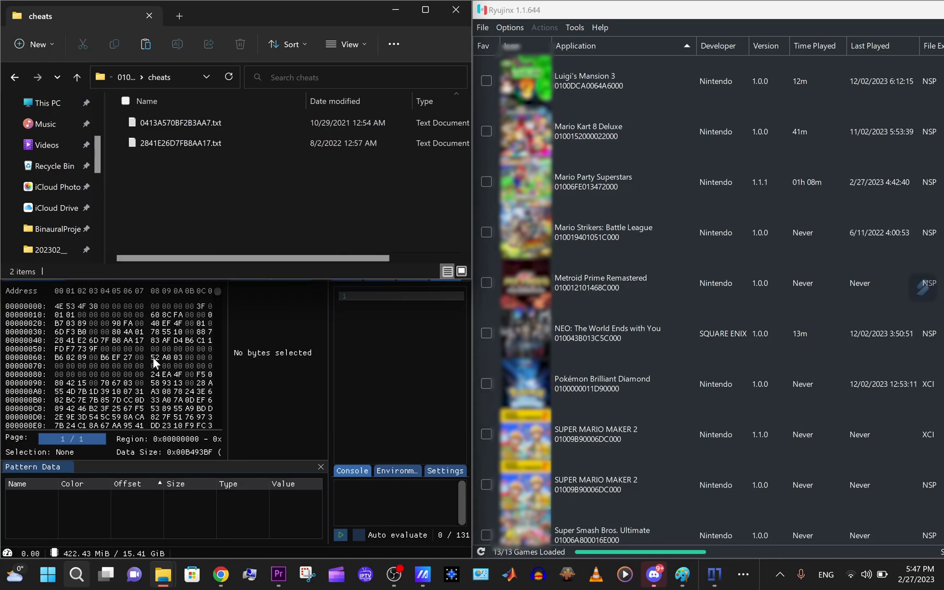
Select build ID bytes 28 41 E2 6D 7F B8 AA 17 and compare with 2841E26D7FB8AA17.txt and 0413A570BF2B3AA7.txt.
click(59, 341)
drag(103, 342, 138, 340)
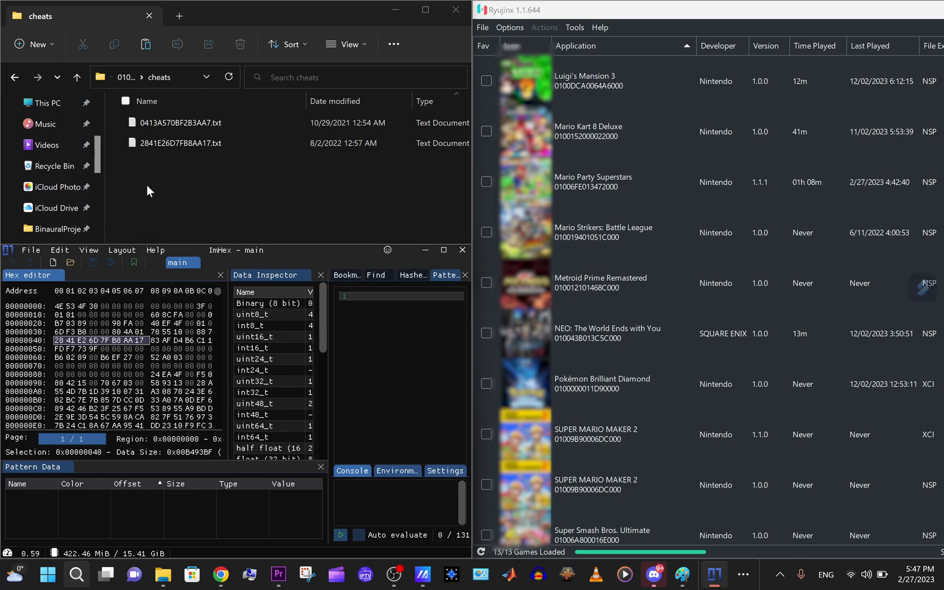
click(163, 148)
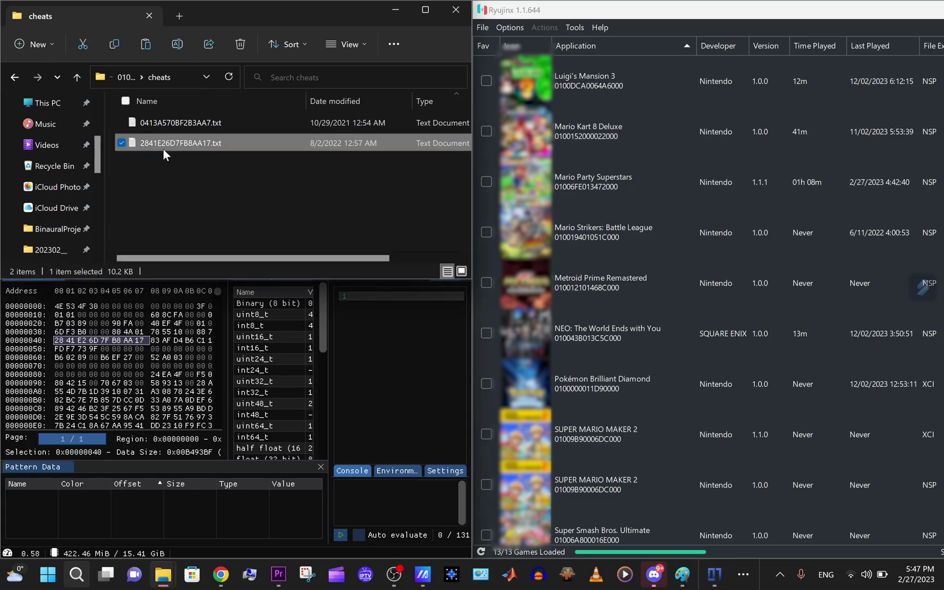
click(163, 130)
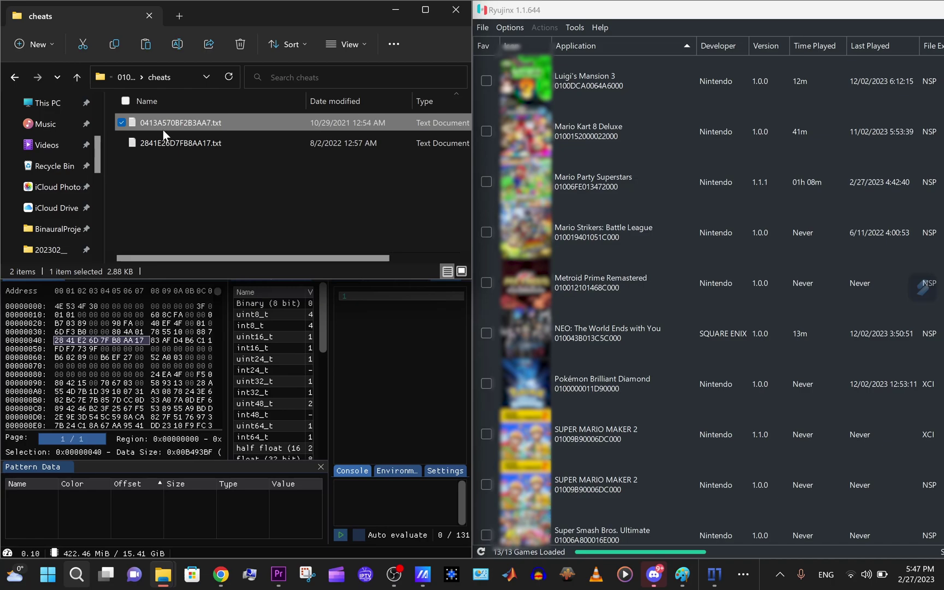
click(596, 187)
right_click(596, 186)
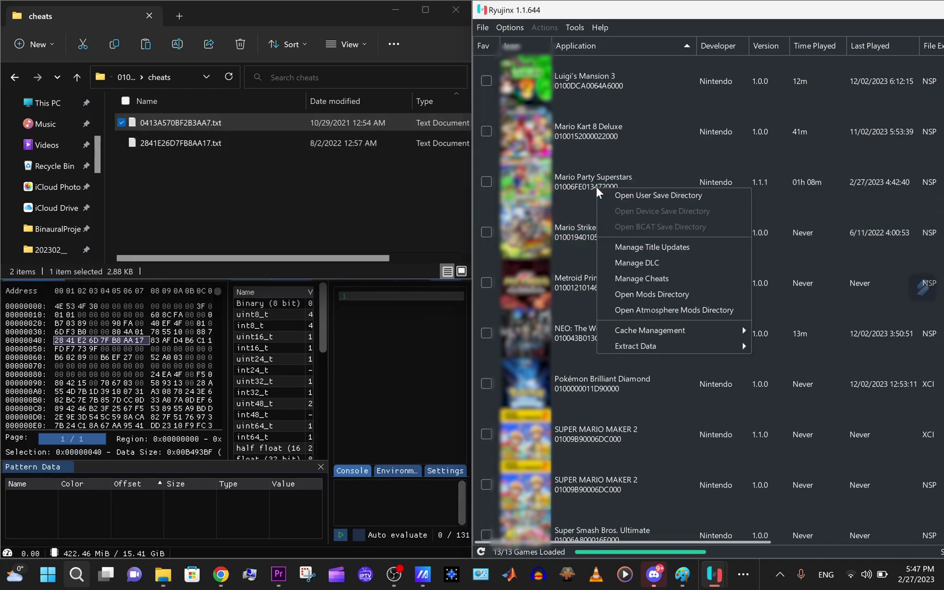
click(632, 276)
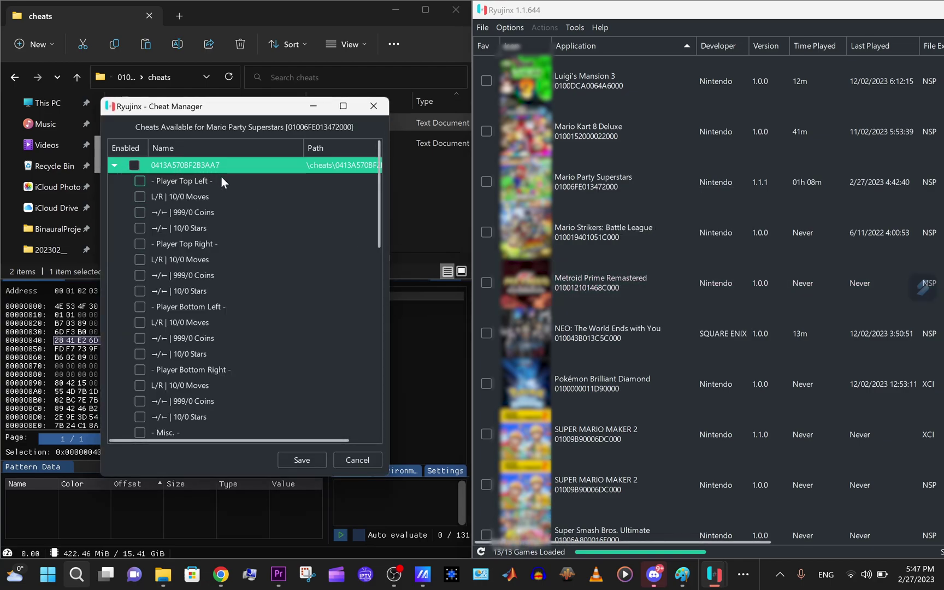
double_click(149, 167)
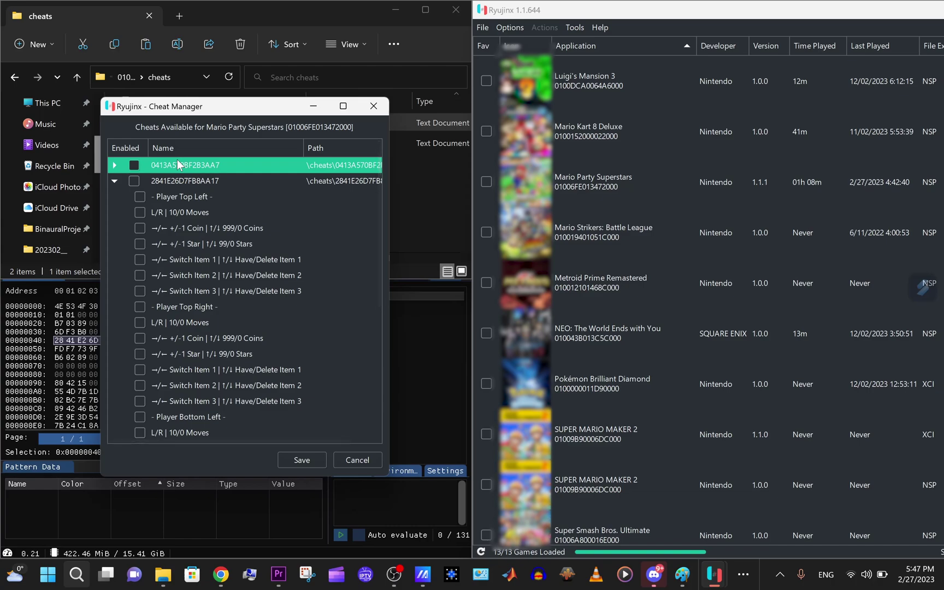
click(132, 182)
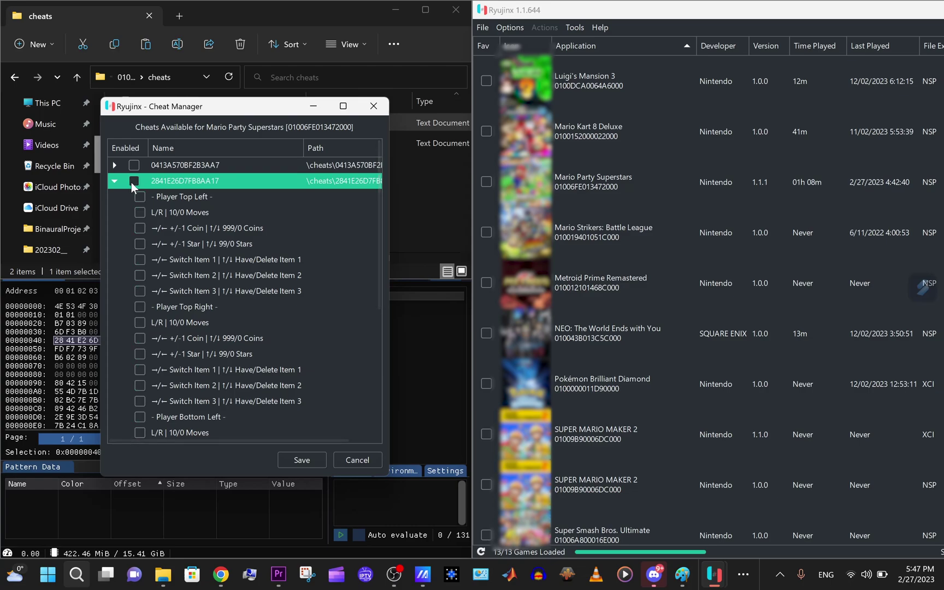
click(134, 182)
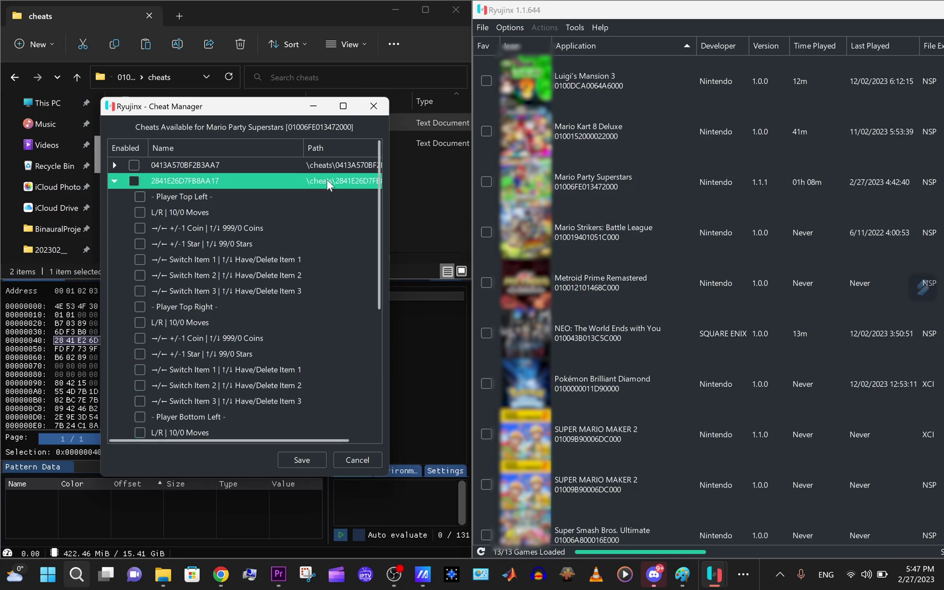
Close the Cheat Manager and show Mario Party Superstars' action menu with Open Mods Directory.
click(384, 105)
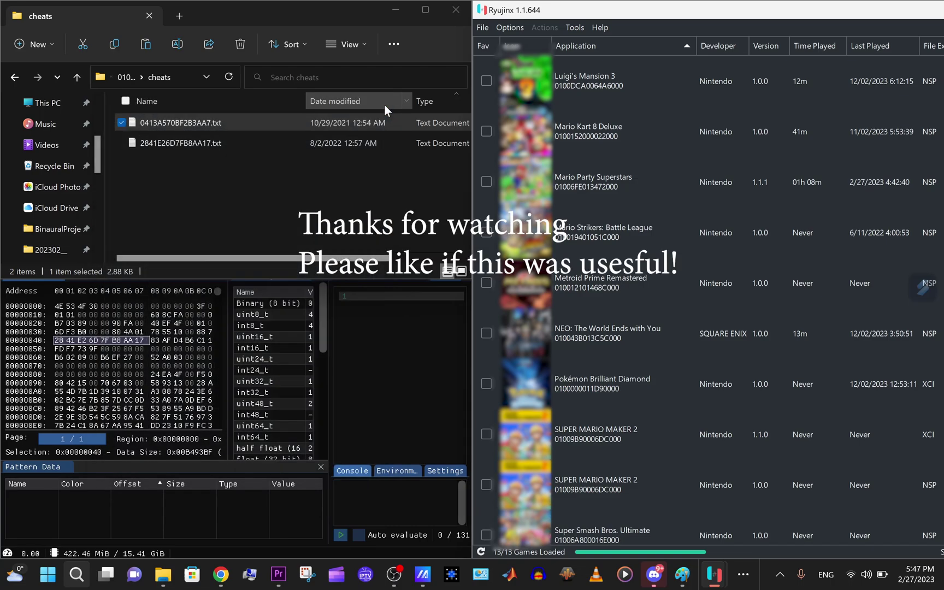
click(566, 174)
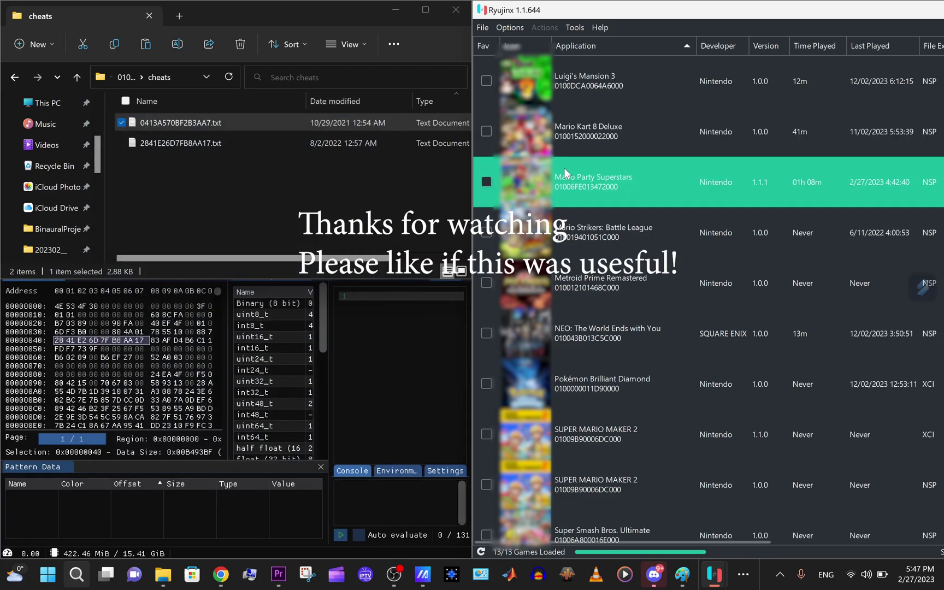
right_click(607, 196)
click(612, 230)
click(605, 198)
right_click(604, 198)
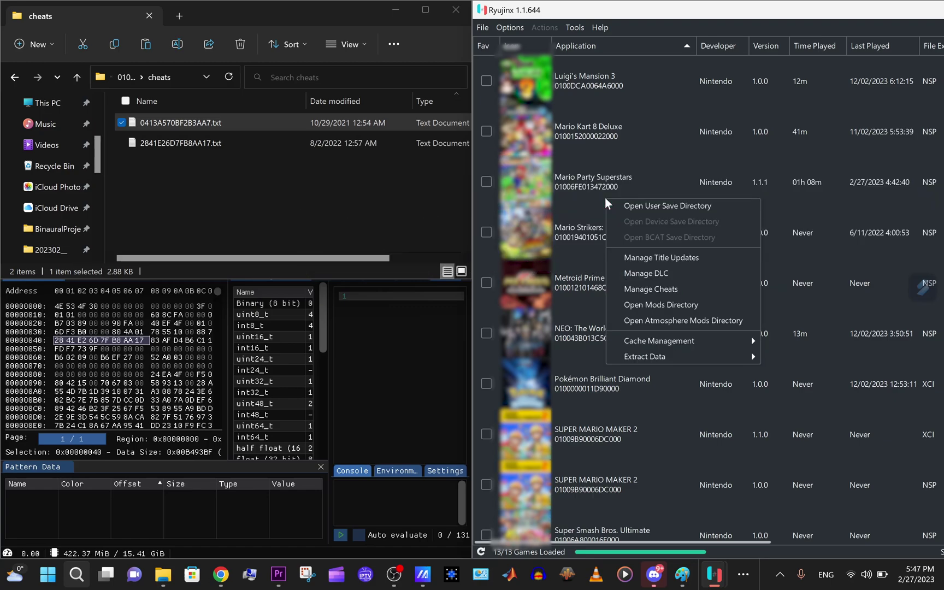